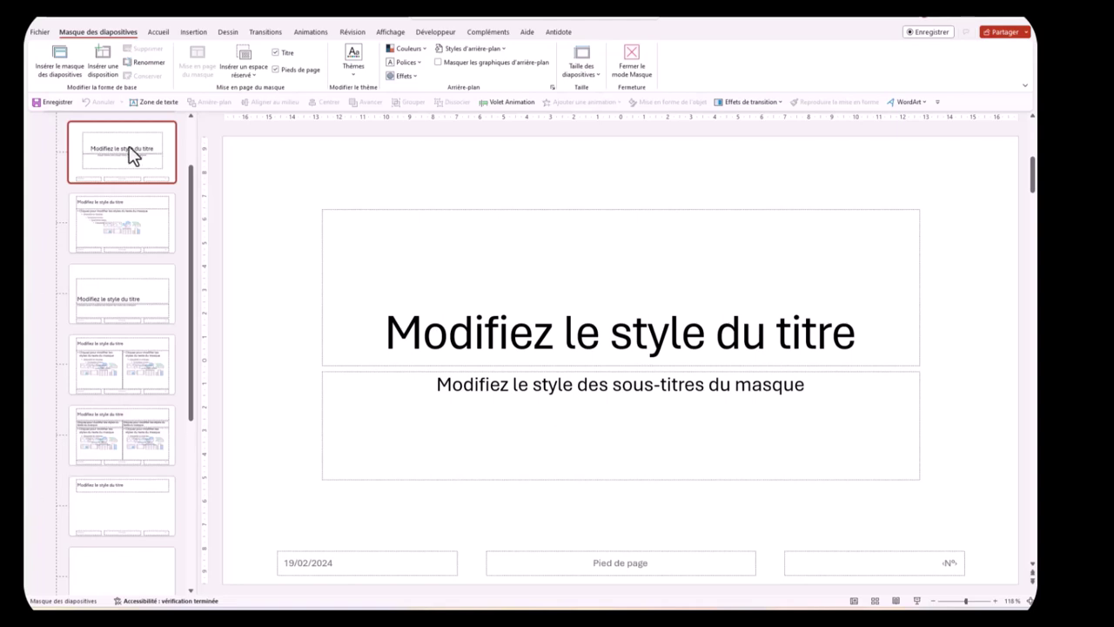
Step: Select the top parent slide master thumbnail after checking the last vertical-title layout
{"action": "scroll", "coordinate": [137, 167], "scroll_direction": "down", "scroll_amount": 5}
{"action": "left_click", "coordinate": [130, 556]}
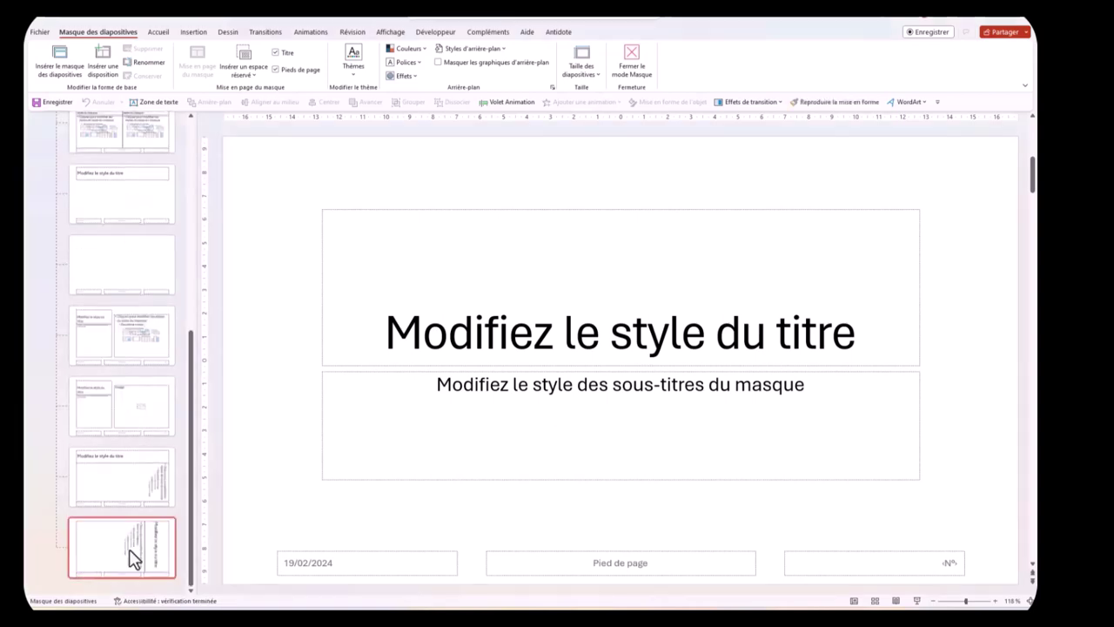
{"action": "scroll", "coordinate": [138, 276], "scroll_direction": "up", "scroll_amount": 10}
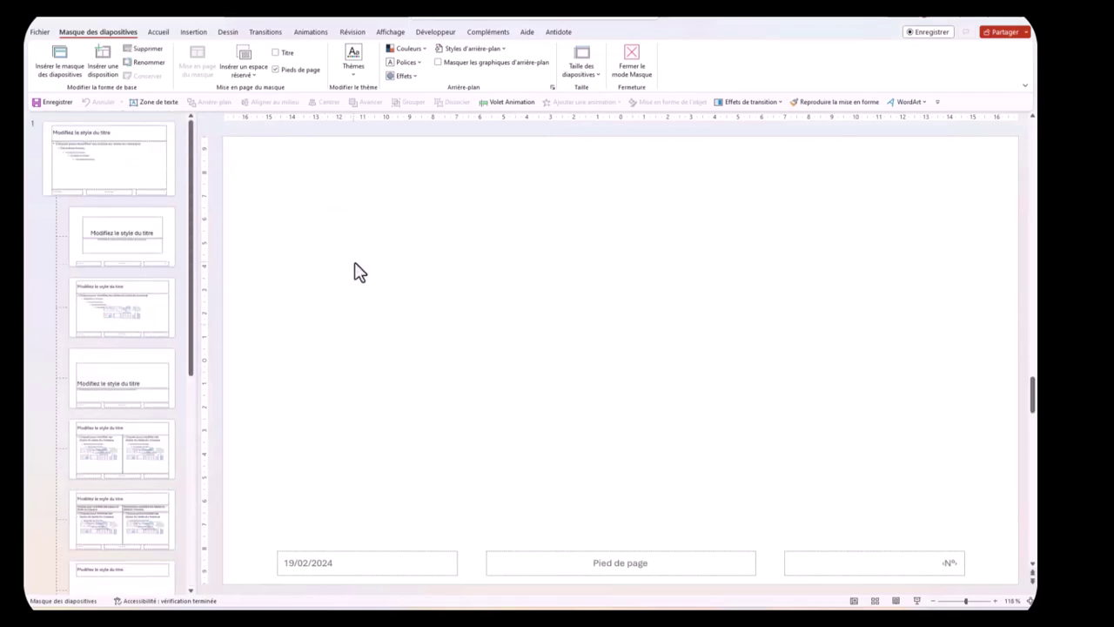
{"action": "left_click", "coordinate": [100, 170]}
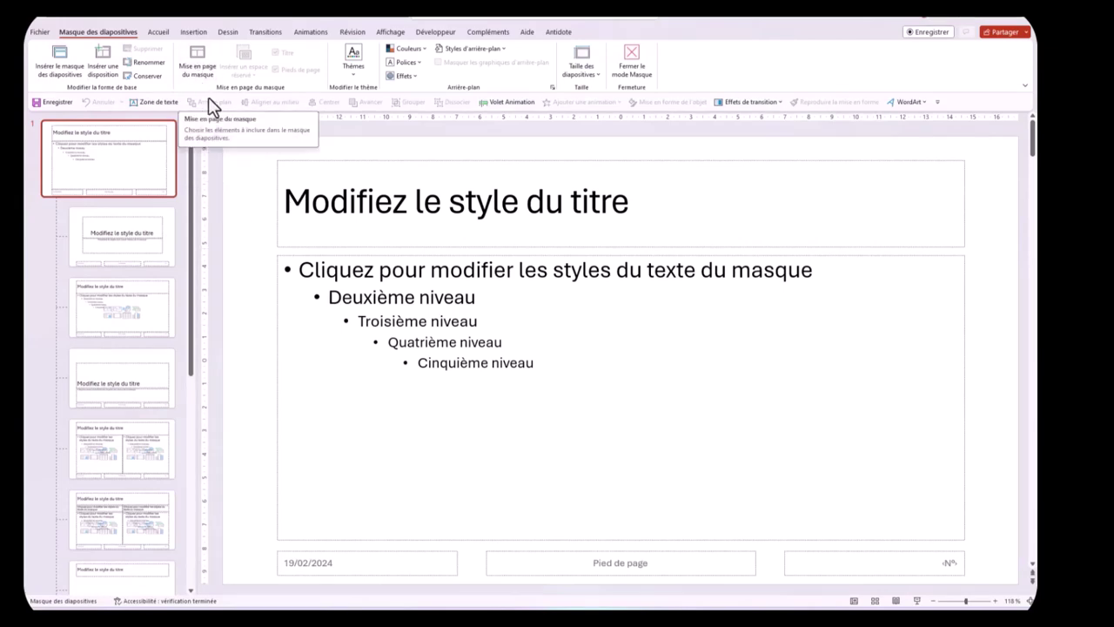
{"action": "left_click", "coordinate": [353, 77]}
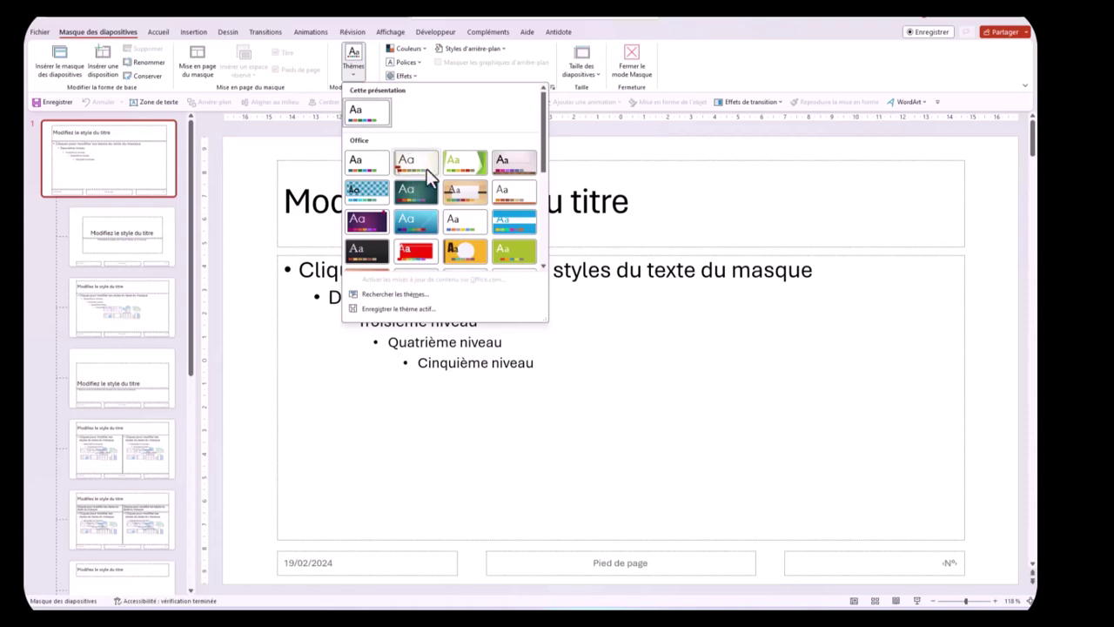
{"action": "scroll", "coordinate": [461, 156], "scroll_direction": "down", "scroll_amount": 5}
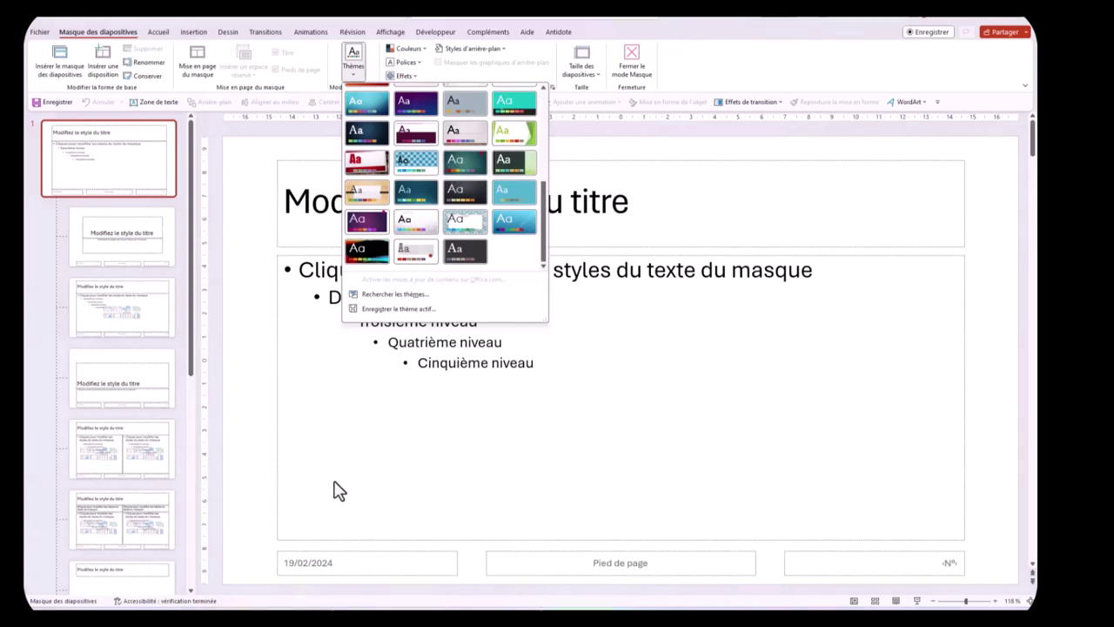
{"action": "left_click", "coordinate": [259, 160]}
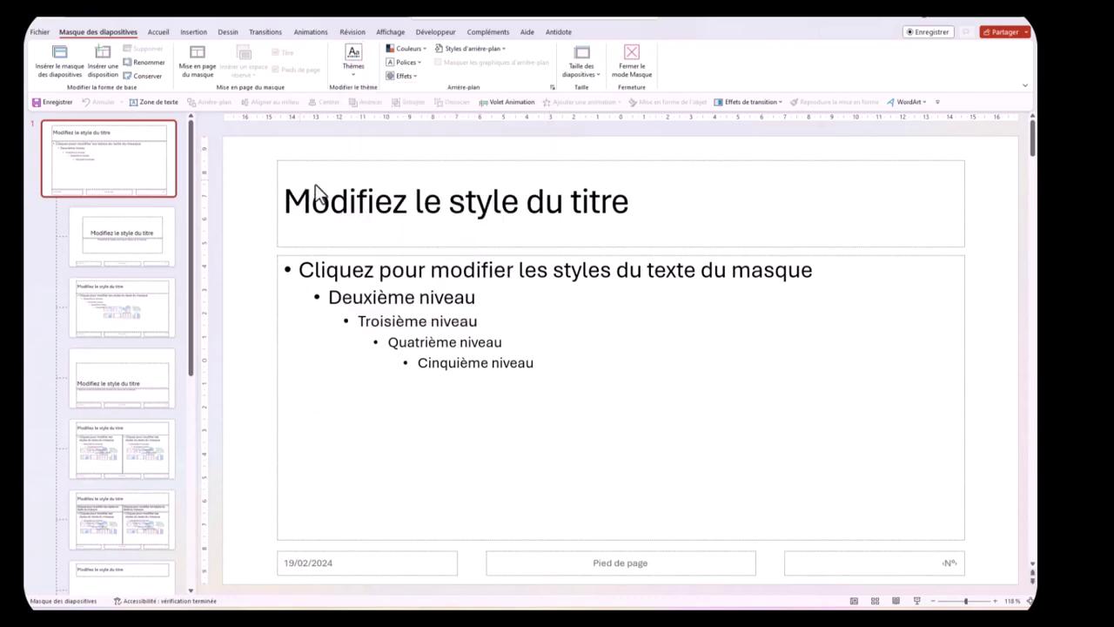
Step: Choose Bleu II from the Couleurs colour scheme list for the master
{"action": "left_click", "coordinate": [425, 54]}
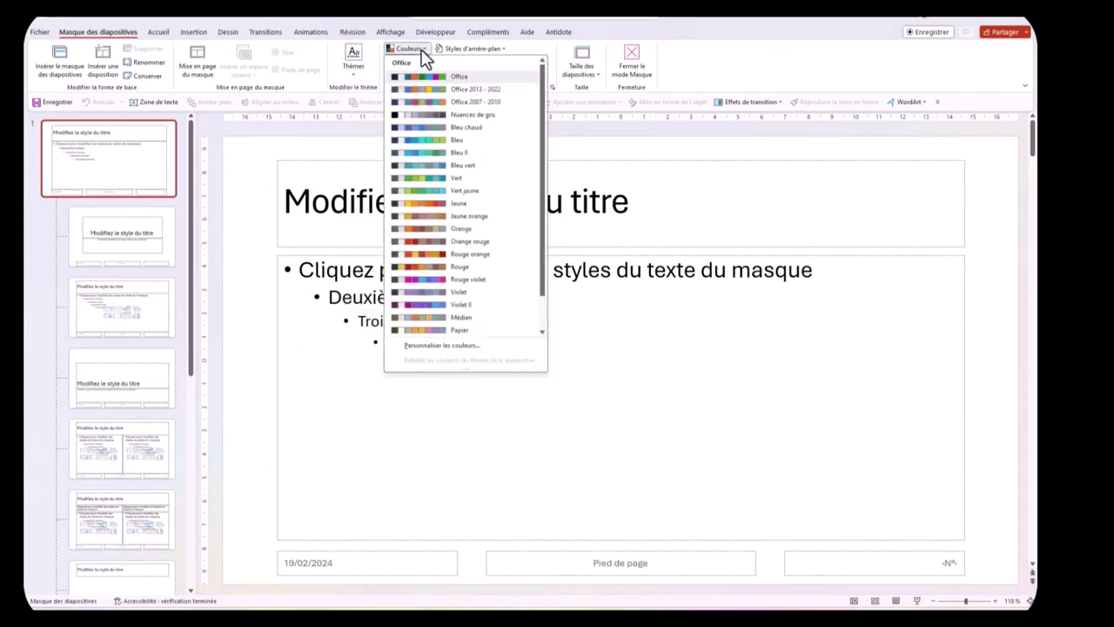
{"action": "scroll", "coordinate": [490, 216], "scroll_direction": "down", "scroll_amount": 1}
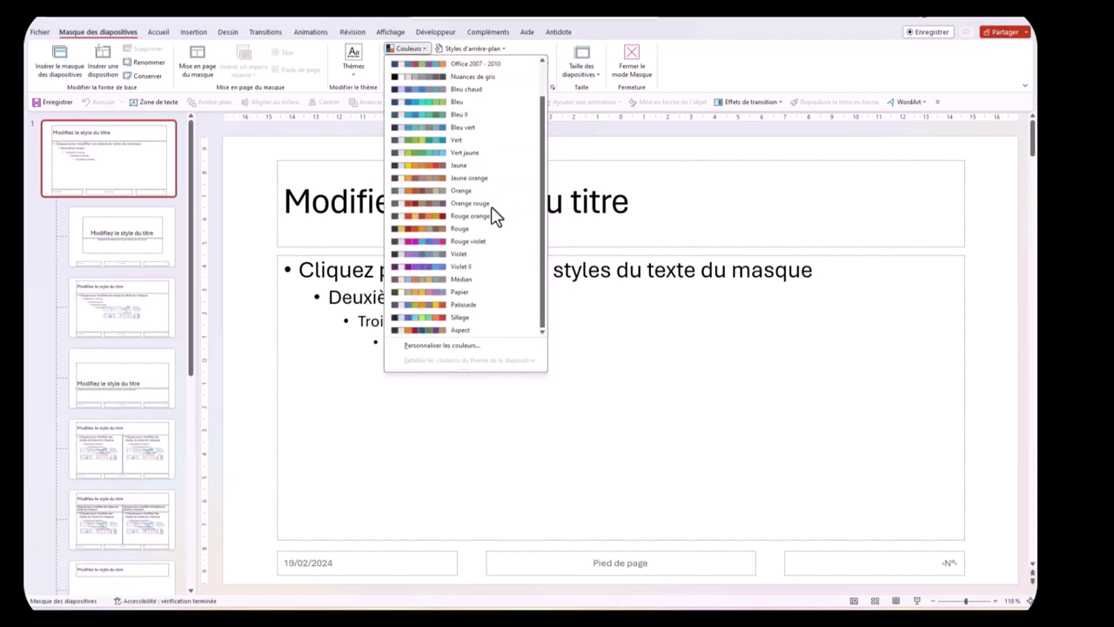
{"action": "left_click", "coordinate": [490, 241]}
{"action": "left_click", "coordinate": [419, 49]}
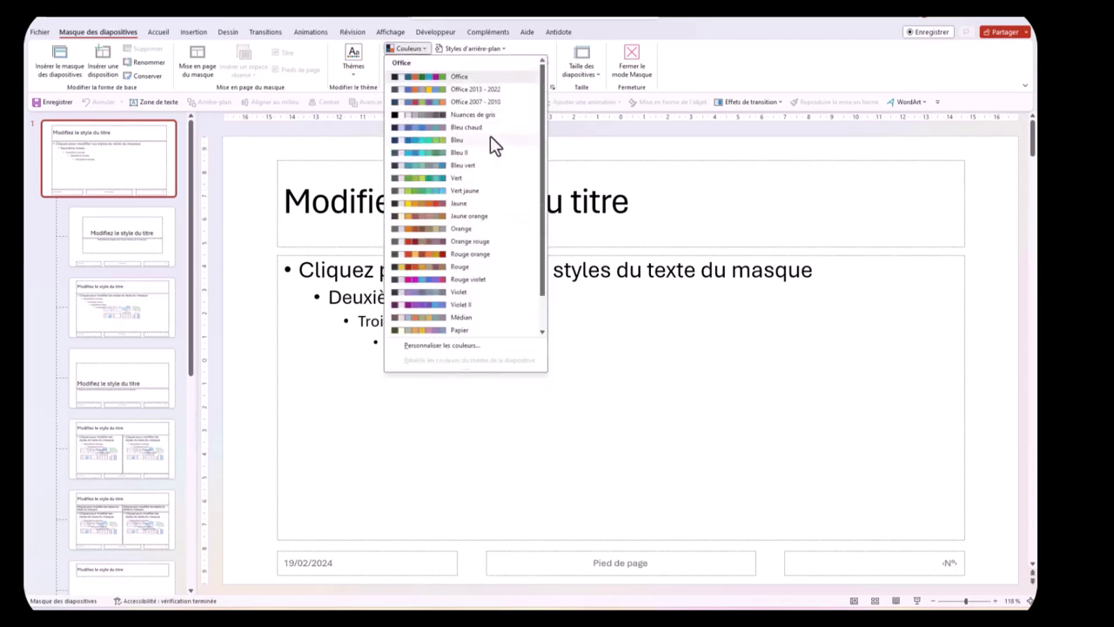
{"action": "left_click", "coordinate": [425, 155]}
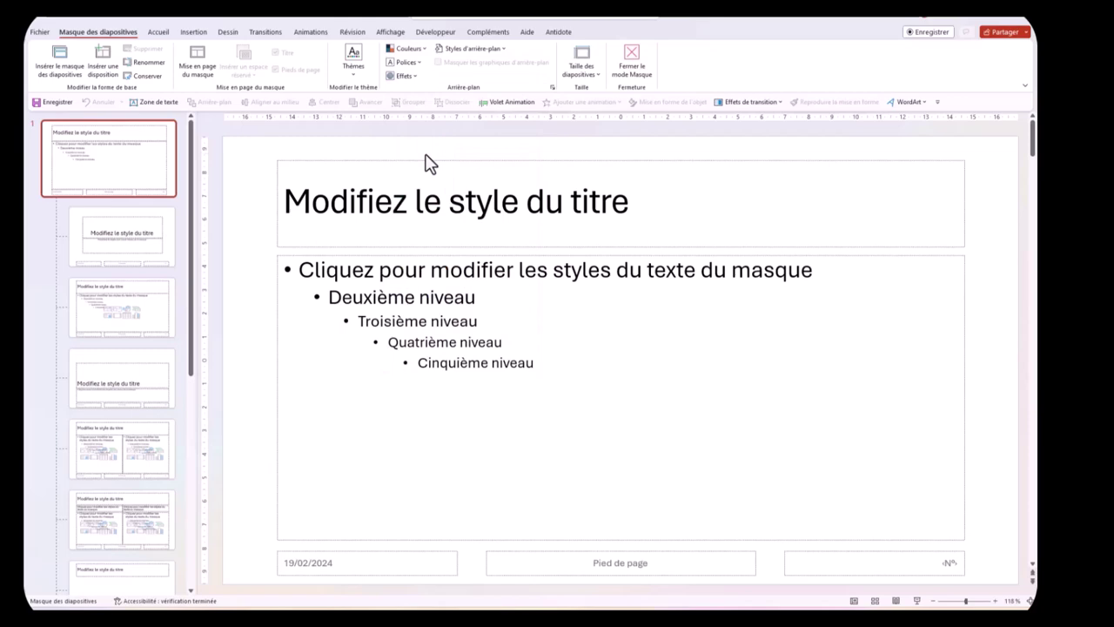
Step: Pick the Consolas-Verdana theme font set from the Polices list
{"action": "left_click", "coordinate": [405, 63]}
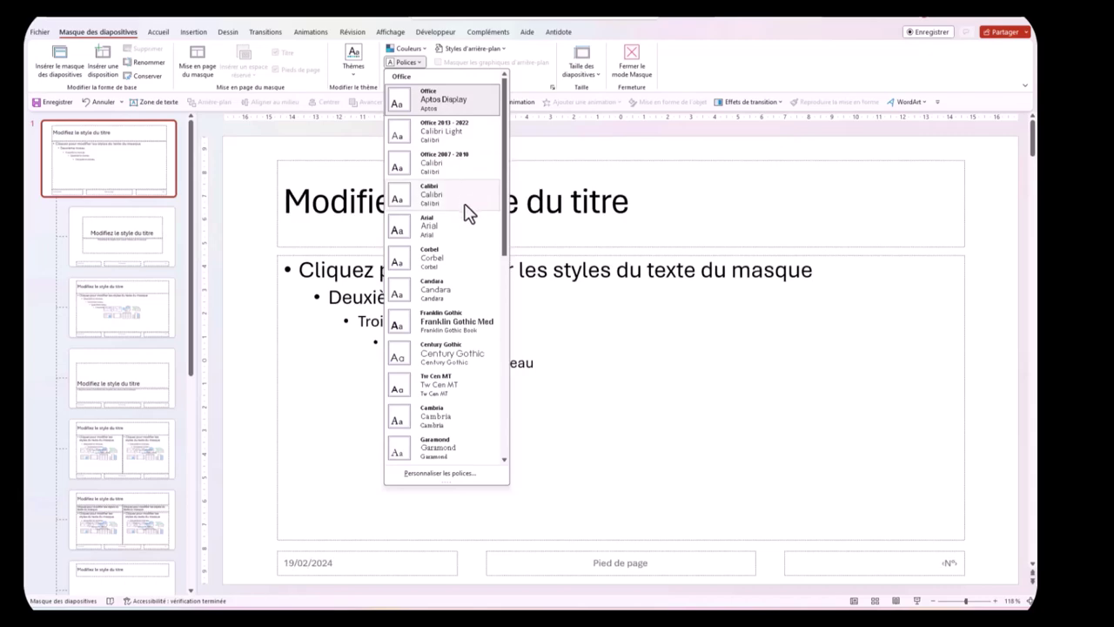
{"action": "scroll", "coordinate": [465, 213], "scroll_direction": "down", "scroll_amount": 3}
{"action": "scroll", "coordinate": [466, 213], "scroll_direction": "down", "scroll_amount": 3}
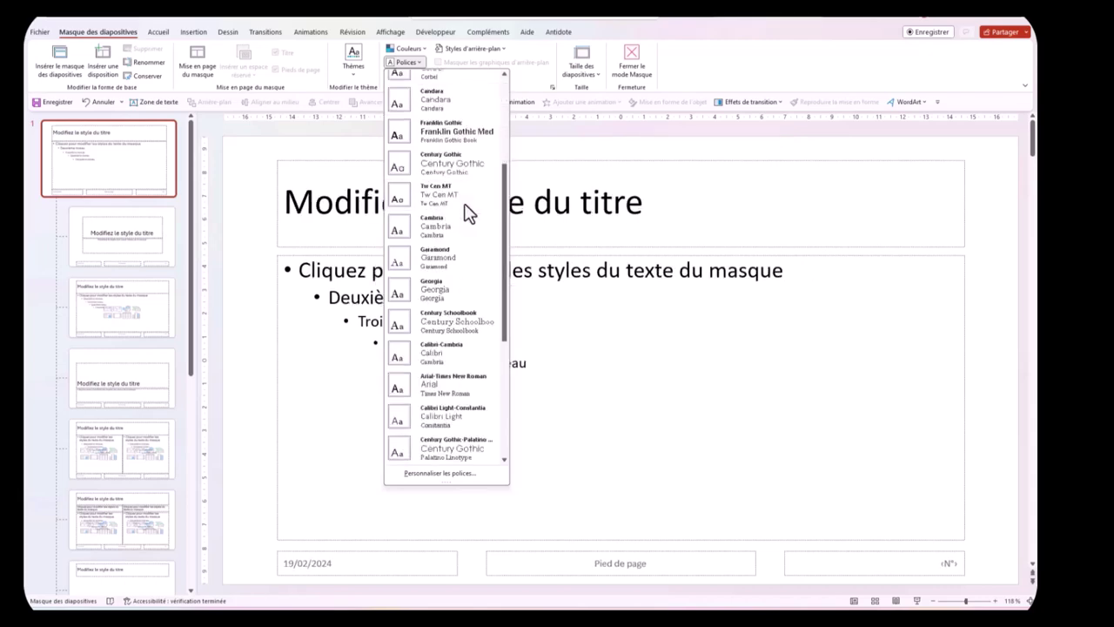
{"action": "scroll", "coordinate": [467, 279], "scroll_direction": "down", "scroll_amount": 3}
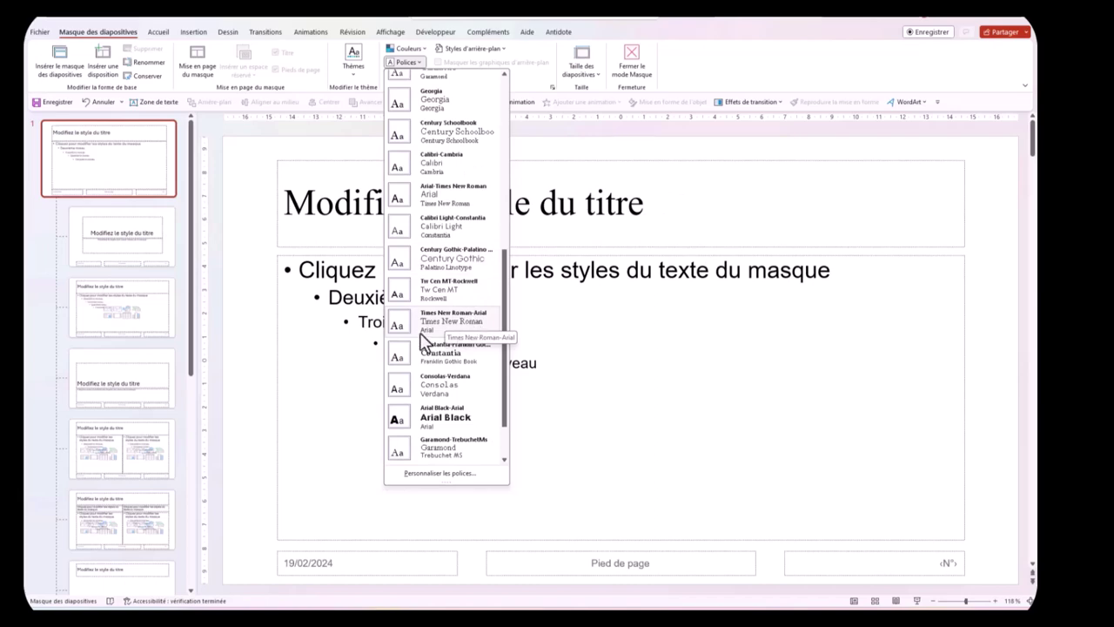
{"action": "scroll", "coordinate": [424, 339], "scroll_direction": "down", "scroll_amount": 2}
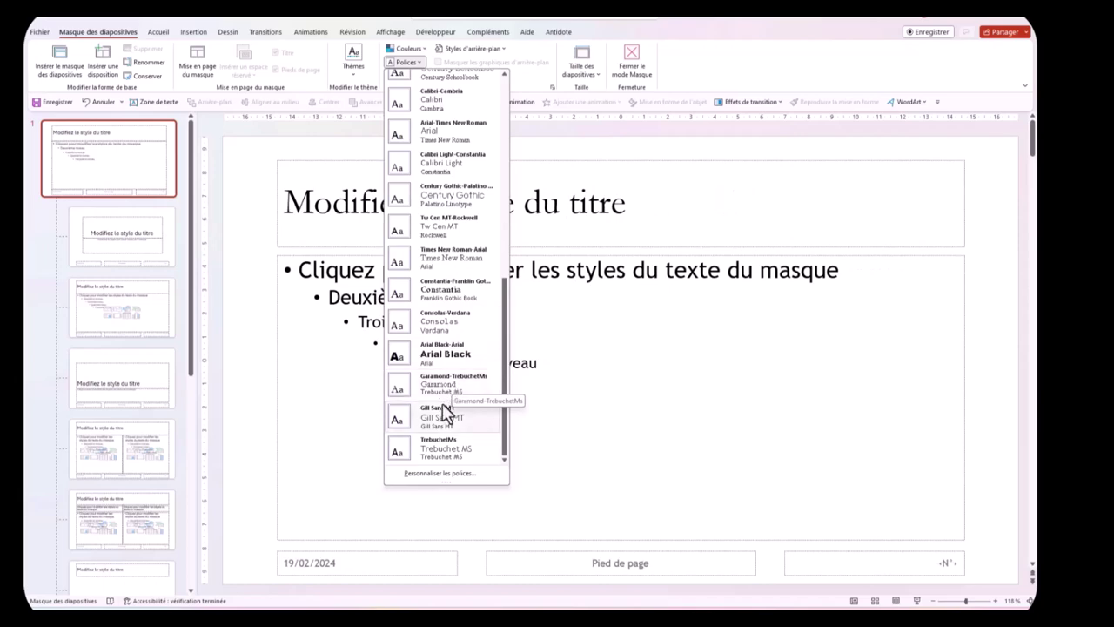
{"action": "scroll", "coordinate": [450, 445], "scroll_direction": "up", "scroll_amount": 3}
{"action": "scroll", "coordinate": [452, 466], "scroll_direction": "up", "scroll_amount": 6}
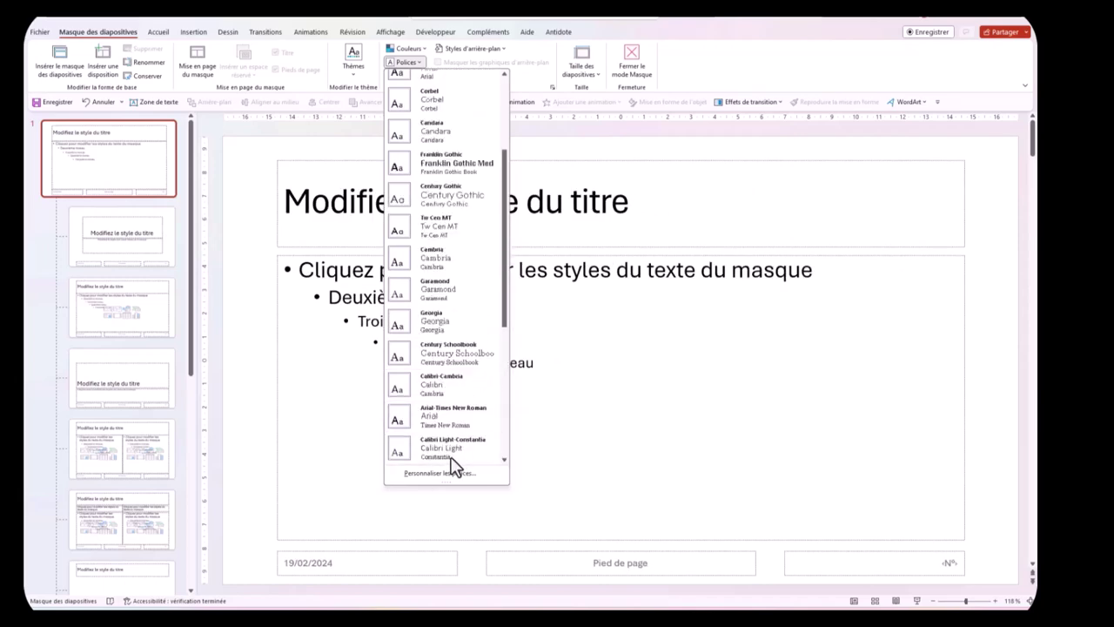
{"action": "scroll", "coordinate": [457, 435], "scroll_direction": "down", "scroll_amount": 9}
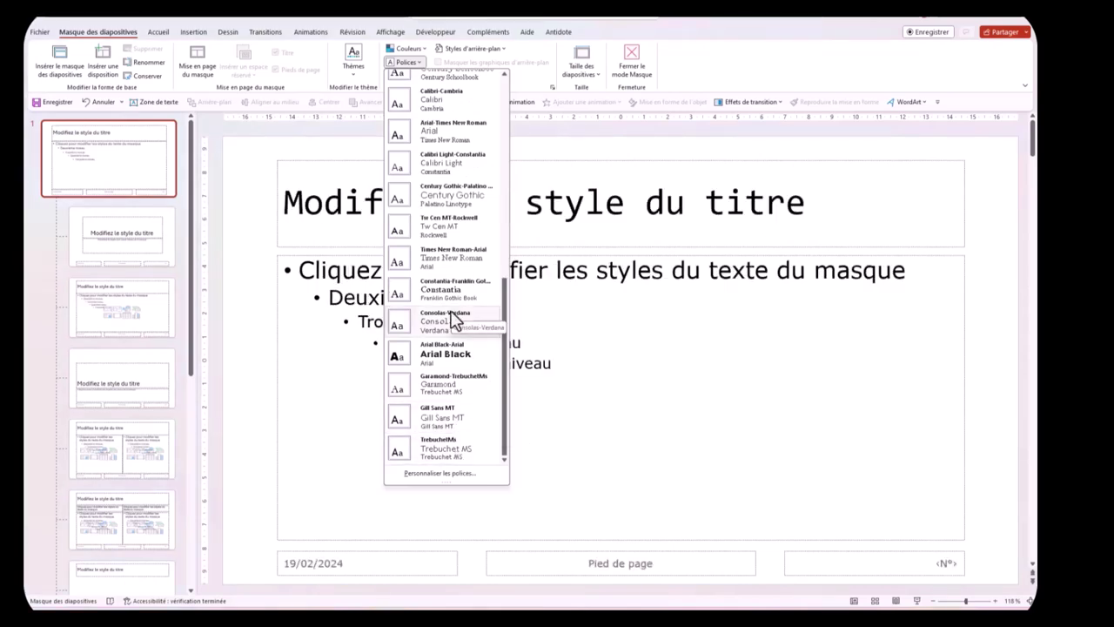
{"action": "left_click", "coordinate": [452, 321]}
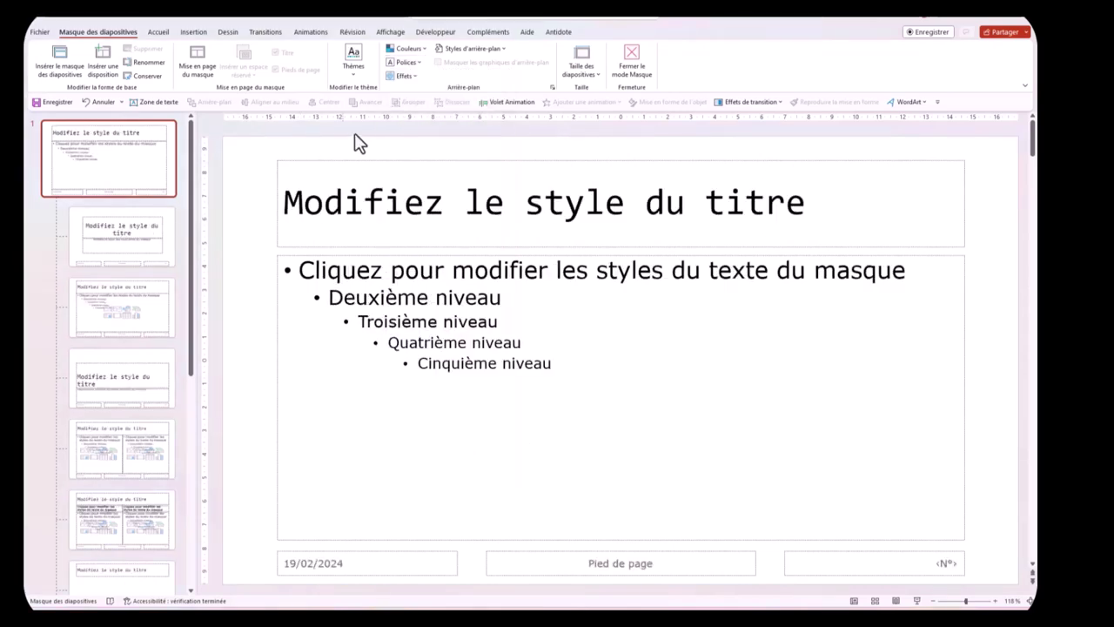
Step: Open Mise en forme de l'arrière-plan from the Styles d'arrière-plan menu
{"action": "left_click", "coordinate": [409, 76]}
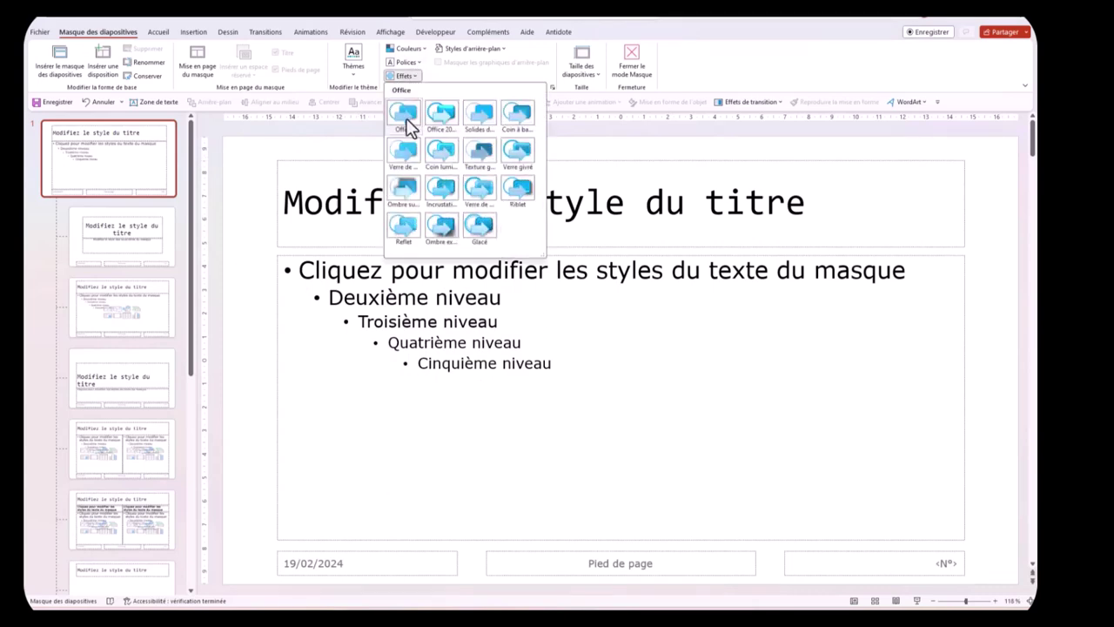
{"action": "left_click", "coordinate": [504, 49]}
{"action": "left_click", "coordinate": [504, 49]}
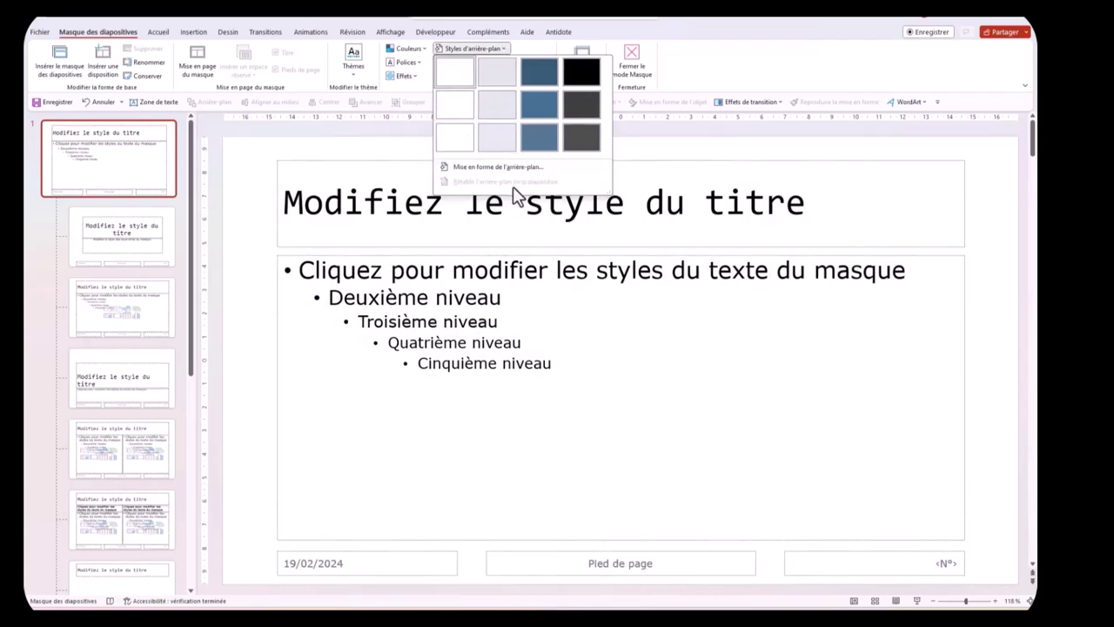
{"action": "left_click", "coordinate": [471, 167]}
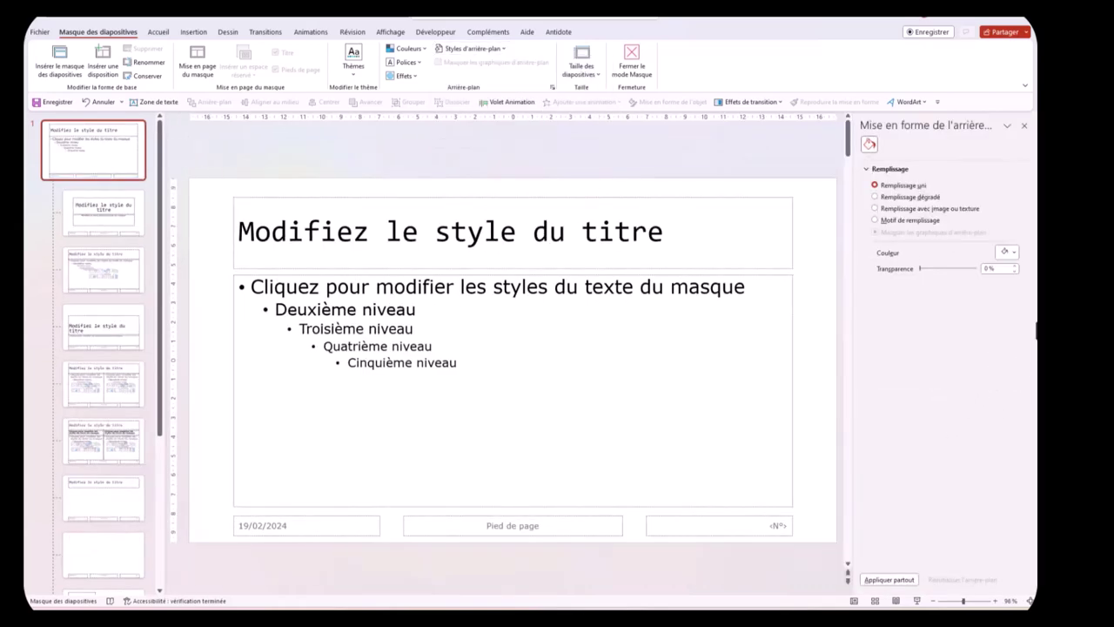
Step: Switch the master background to Remplissage dégradé and nudge the first gradient stop
{"action": "left_click", "coordinate": [1010, 253]}
{"action": "left_click", "coordinate": [875, 196]}
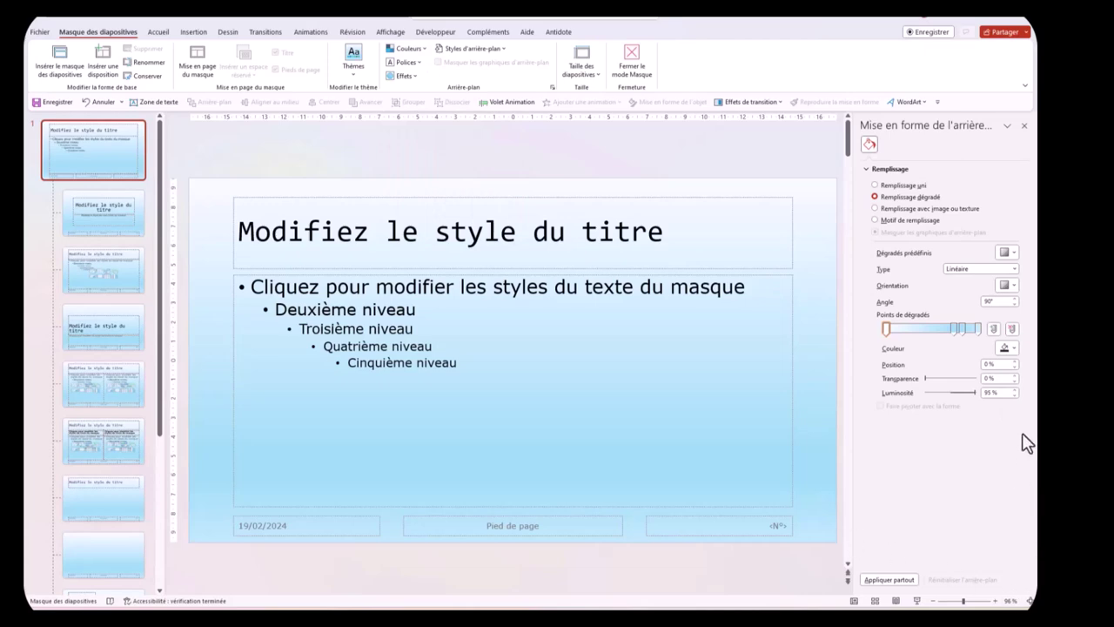
{"action": "mouse_move", "coordinate": [954, 332]}
{"action": "mouse_move", "coordinate": [887, 332]}
{"action": "left_mouse_down"}
{"action": "mouse_move", "coordinate": [898, 333]}
{"action": "mouse_move", "coordinate": [888, 329]}
{"action": "left_mouse_up"}
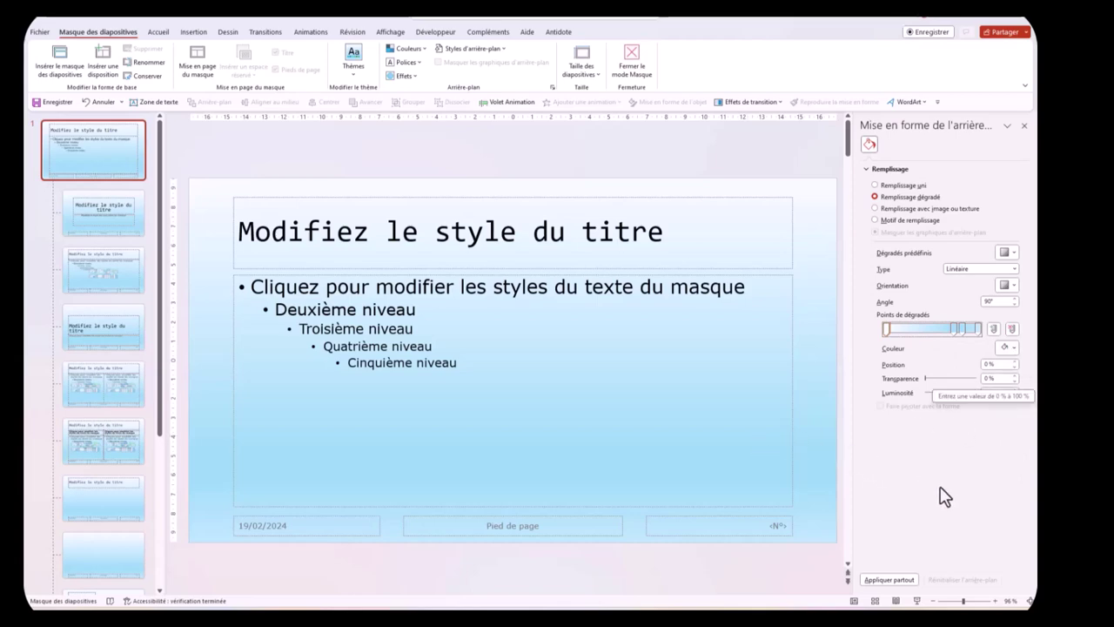
{"action": "left_click", "coordinate": [1013, 250]}
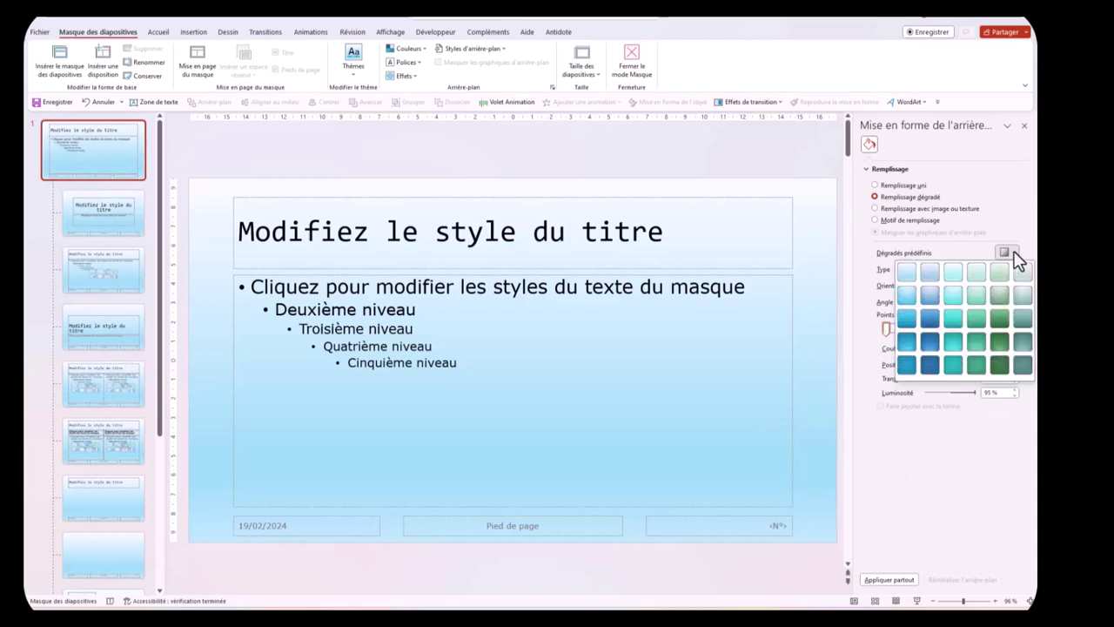
Step: Apply a preset gradient to the background and recolour it cyan after trying darker teal
{"action": "left_click", "coordinate": [955, 297]}
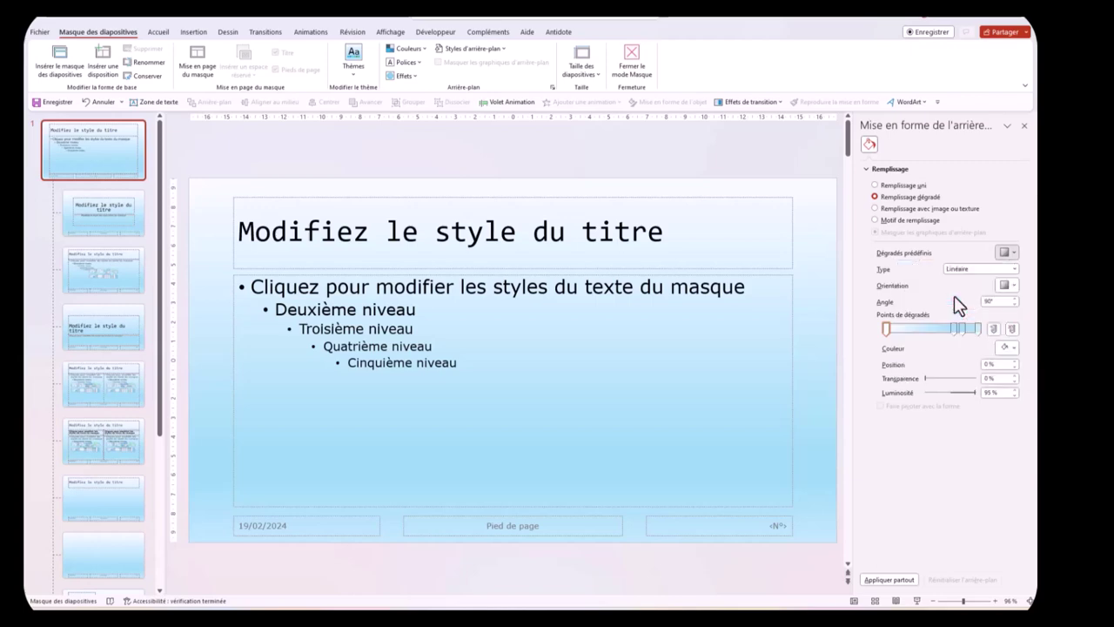
{"action": "left_click", "coordinate": [1014, 251]}
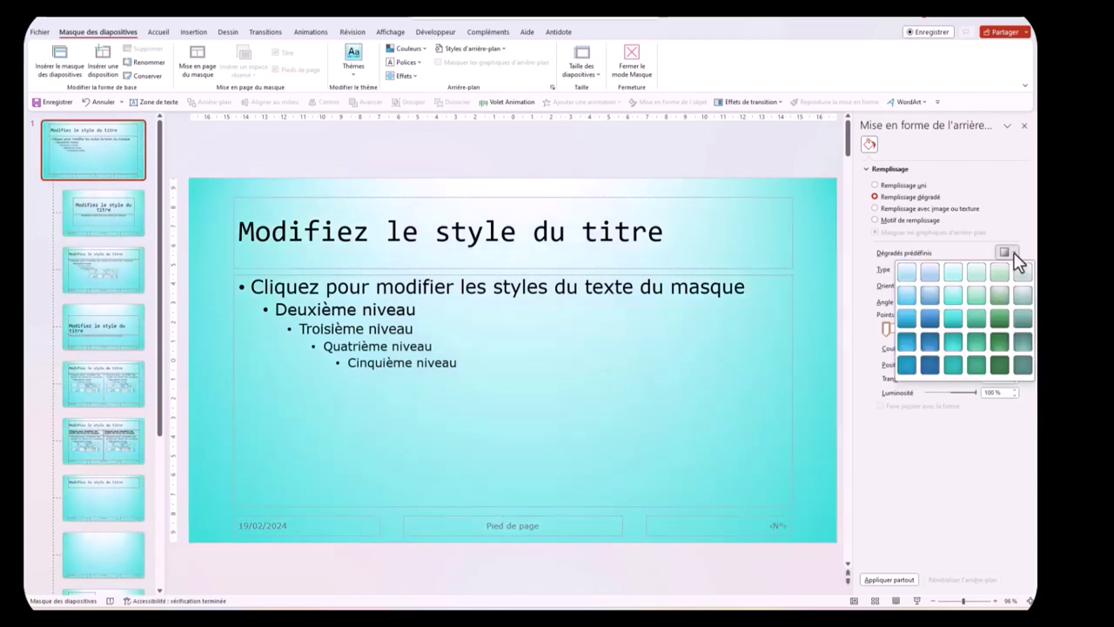
{"action": "left_click", "coordinate": [998, 346]}
{"action": "left_click", "coordinate": [1003, 348]}
{"action": "left_click", "coordinate": [1022, 340]}
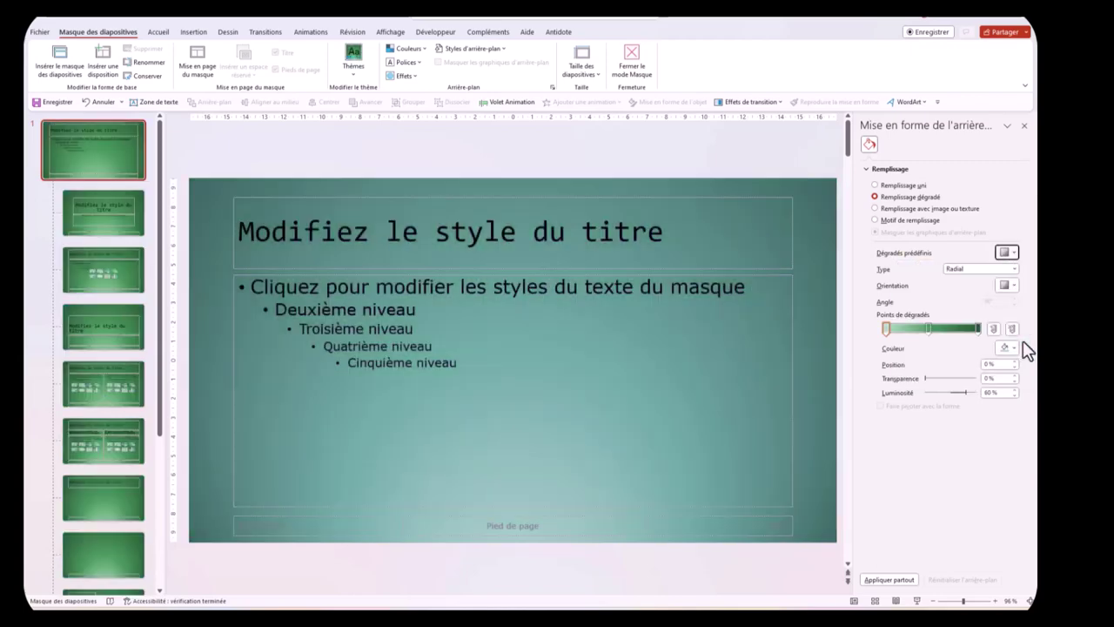
{"action": "left_click", "coordinate": [1000, 327]}
{"action": "left_click", "coordinate": [1005, 348]}
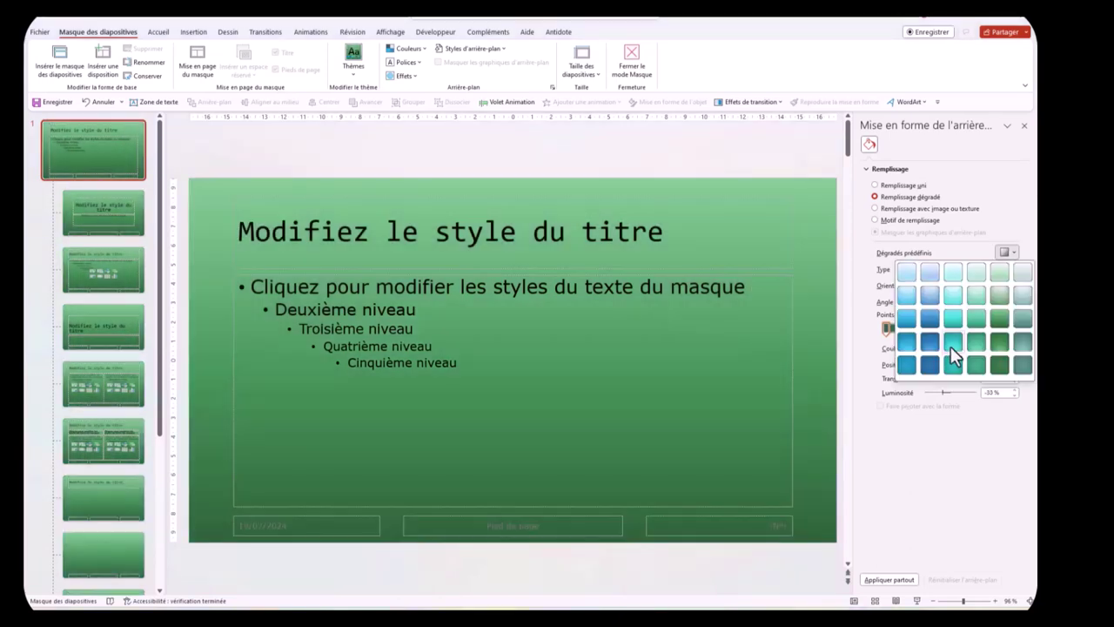
{"action": "left_click", "coordinate": [951, 352]}
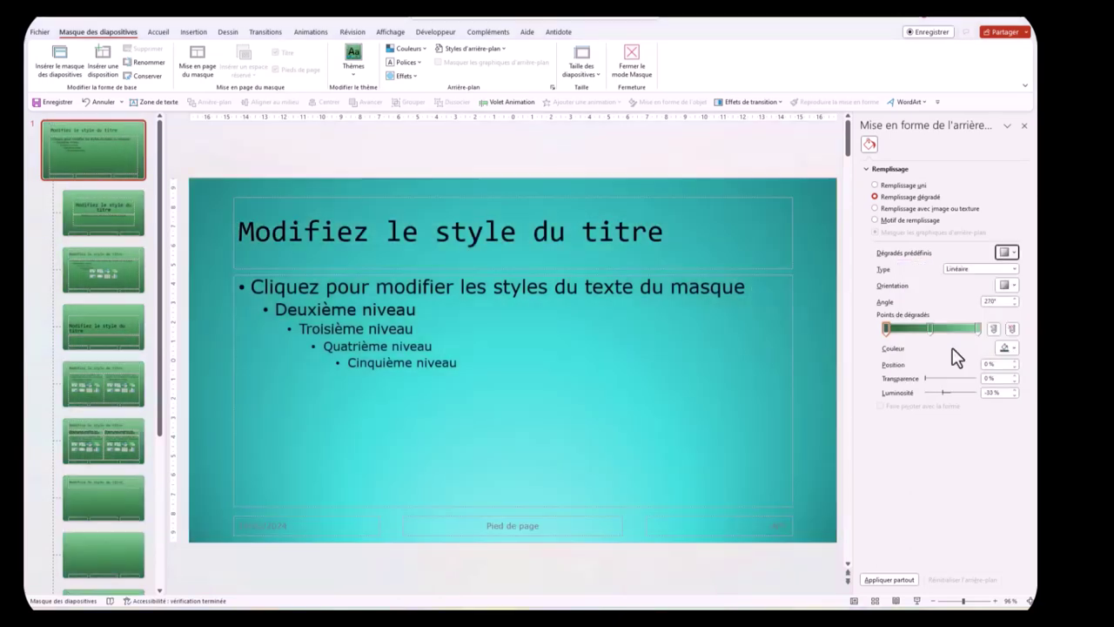
Step: Try linear then radial gradient types, radiating from the centre then the top-left corner
{"action": "left_click", "coordinate": [1014, 269]}
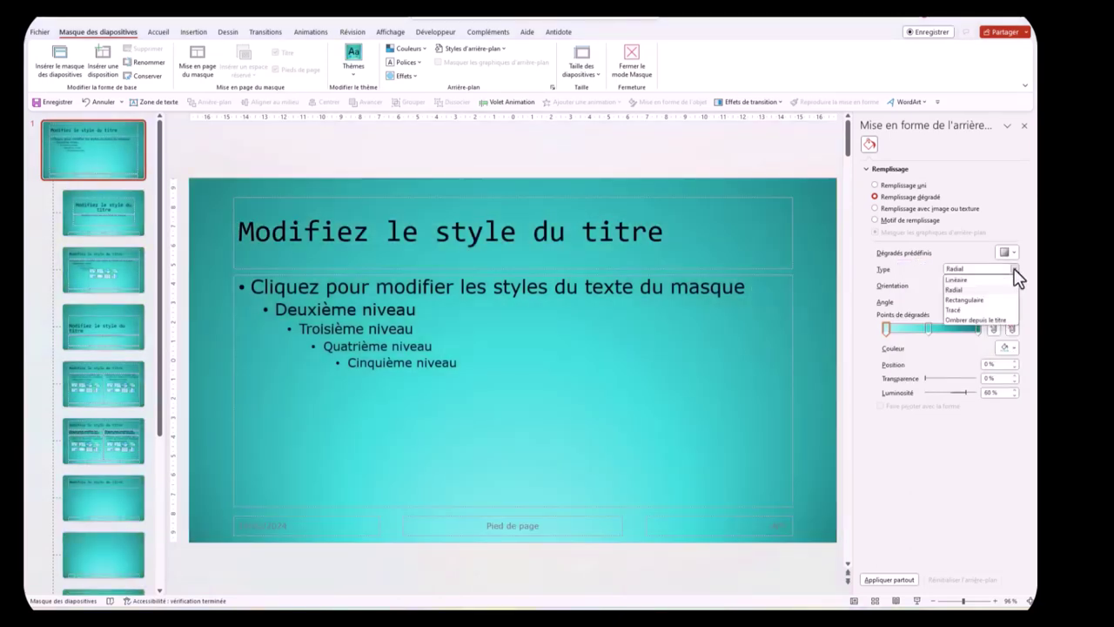
{"action": "left_click", "coordinate": [956, 280]}
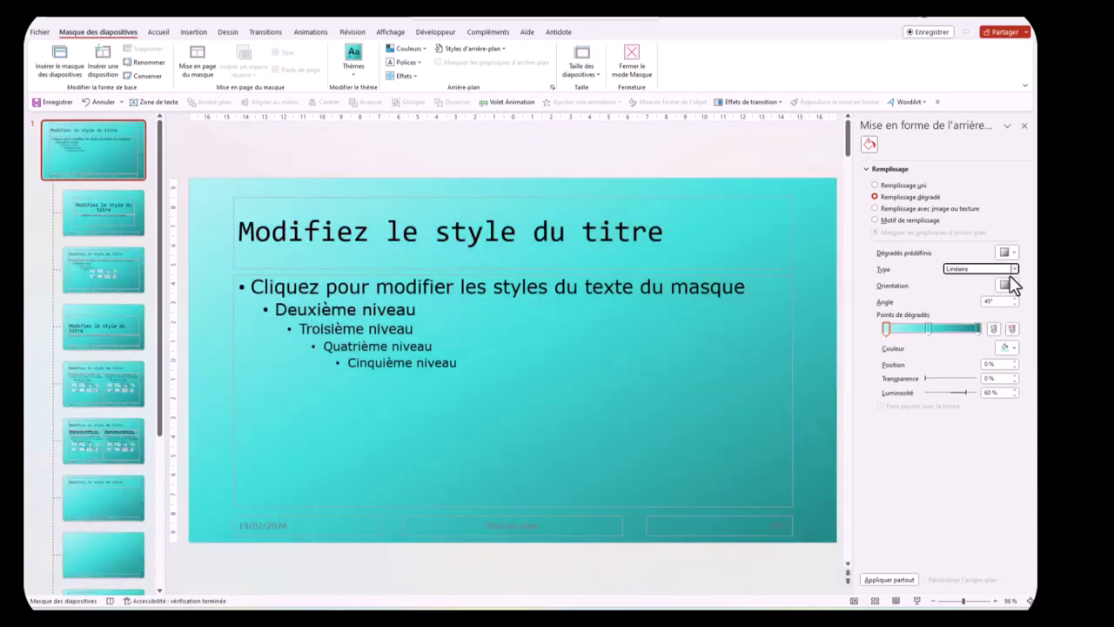
{"action": "left_click", "coordinate": [1014, 268]}
{"action": "left_click", "coordinate": [955, 290]}
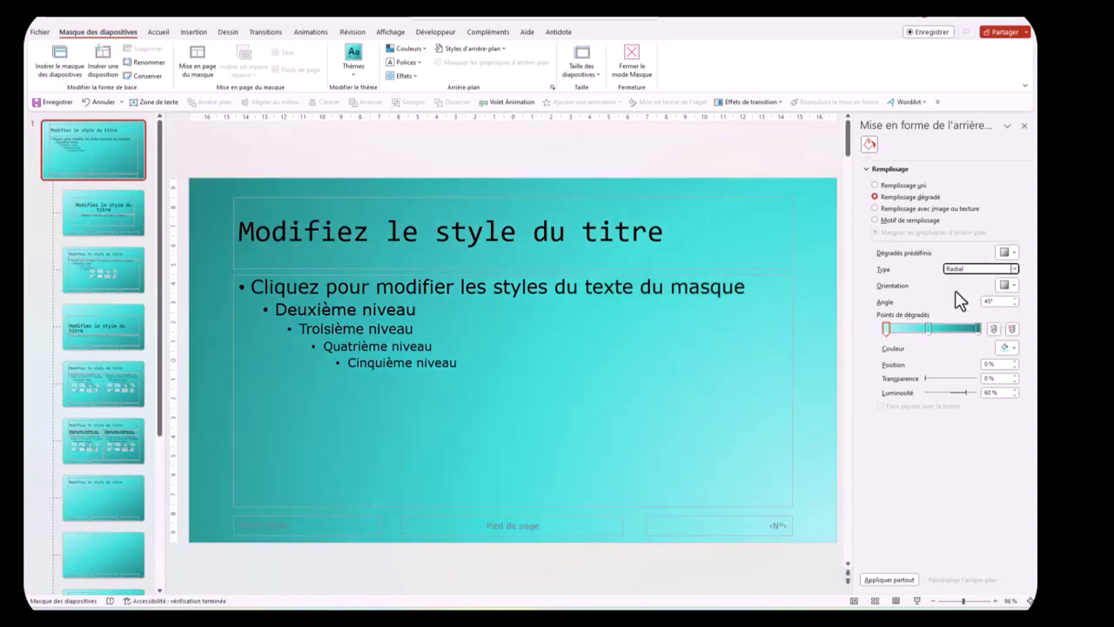
{"action": "left_click", "coordinate": [1009, 285]}
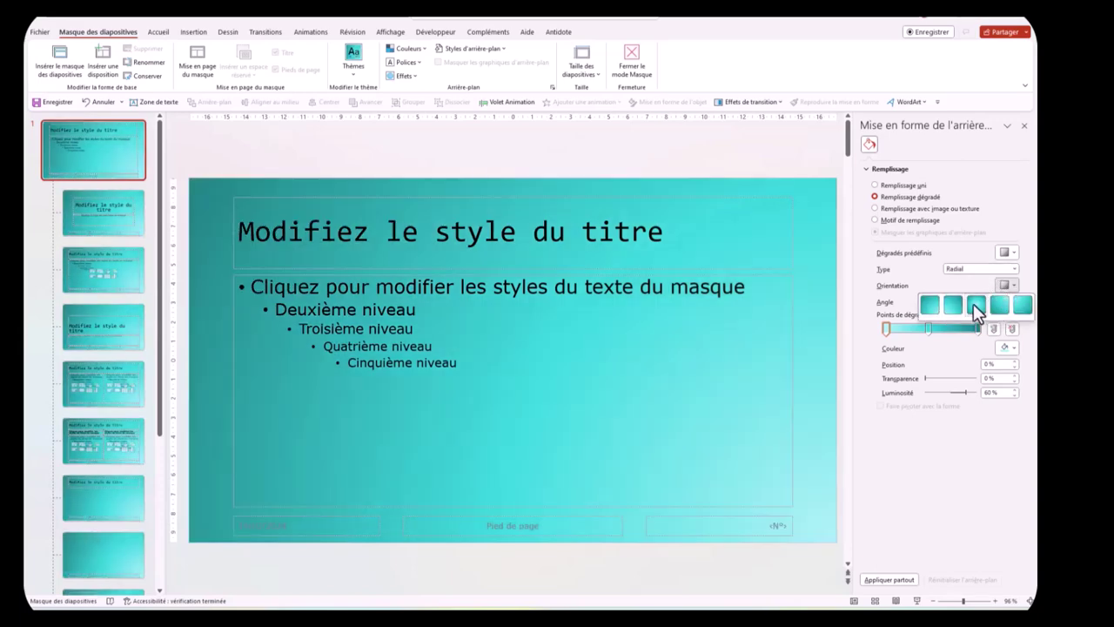
{"action": "left_click", "coordinate": [974, 305]}
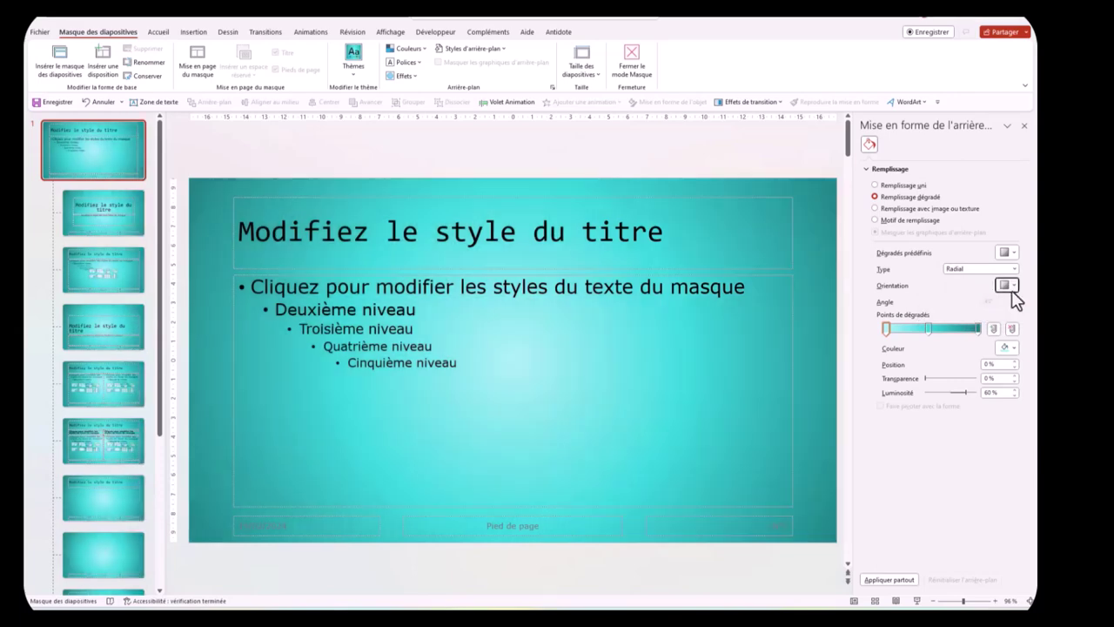
{"action": "left_click", "coordinate": [1011, 285]}
{"action": "left_click", "coordinate": [1018, 305]}
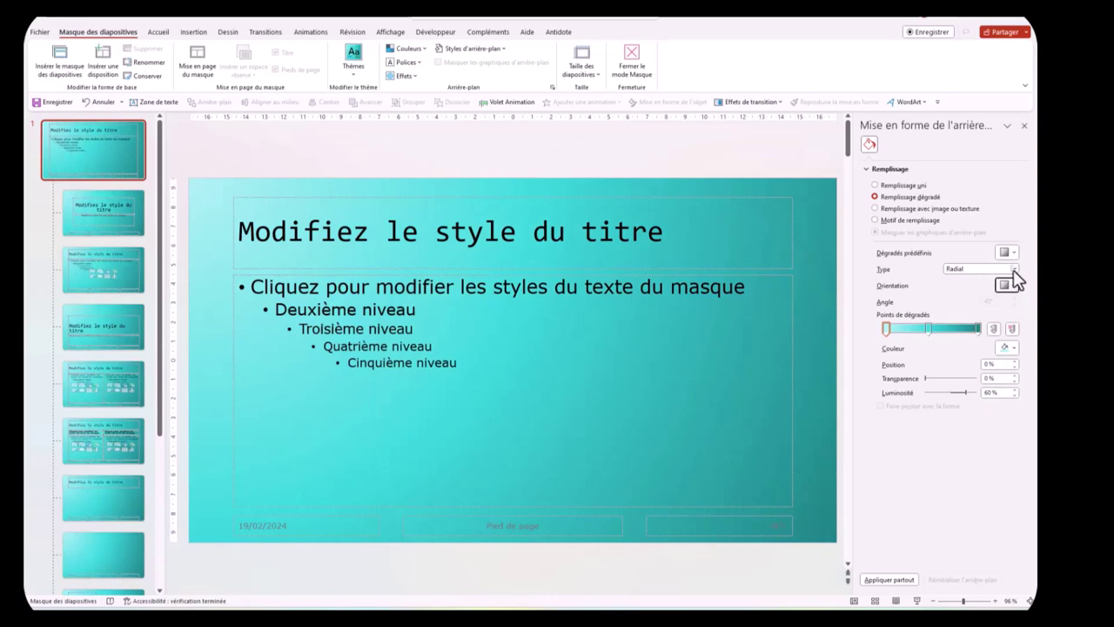
Step: Set a centred Rectangulaire gradient, then Ombrer depuis le titre, then try a texture fill
{"action": "left_click", "coordinate": [1014, 269]}
{"action": "left_click", "coordinate": [963, 300]}
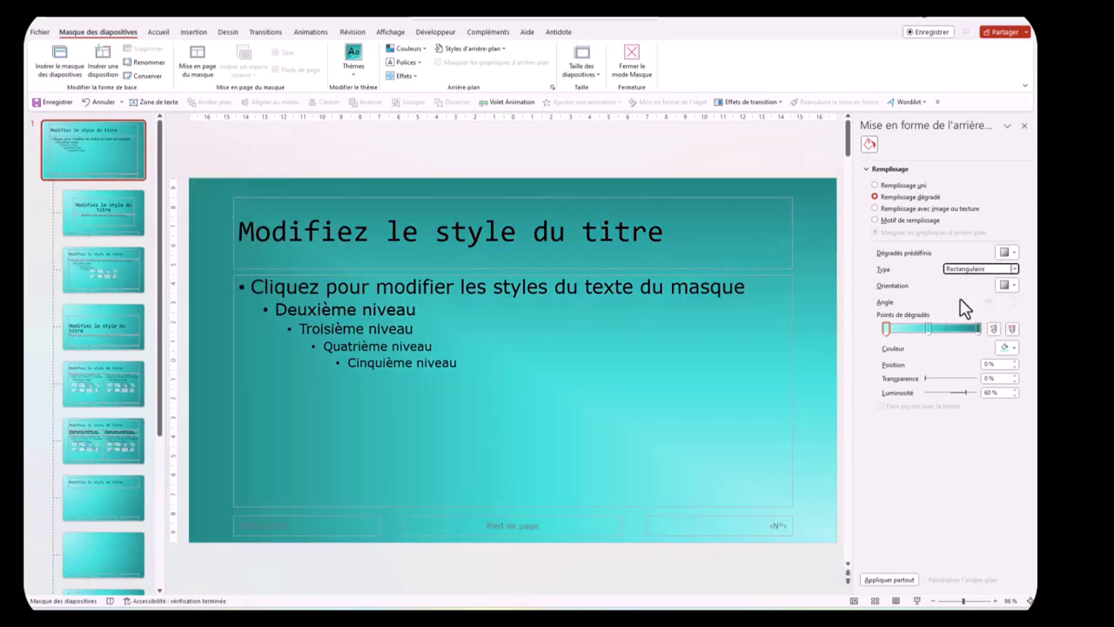
{"action": "left_click", "coordinate": [1013, 287]}
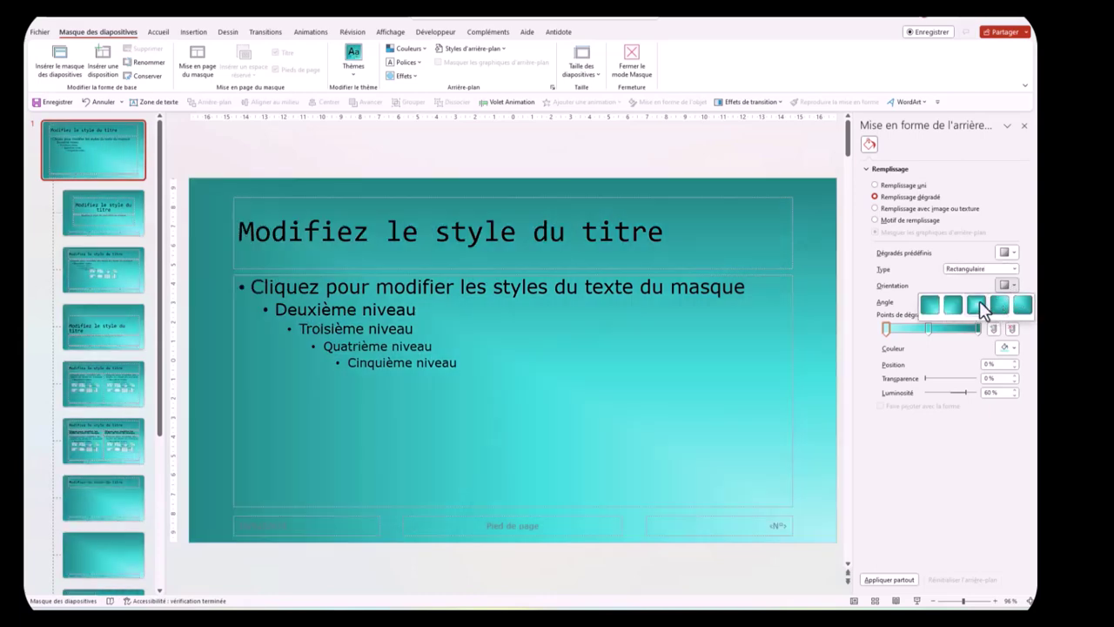
{"action": "left_click", "coordinate": [976, 304]}
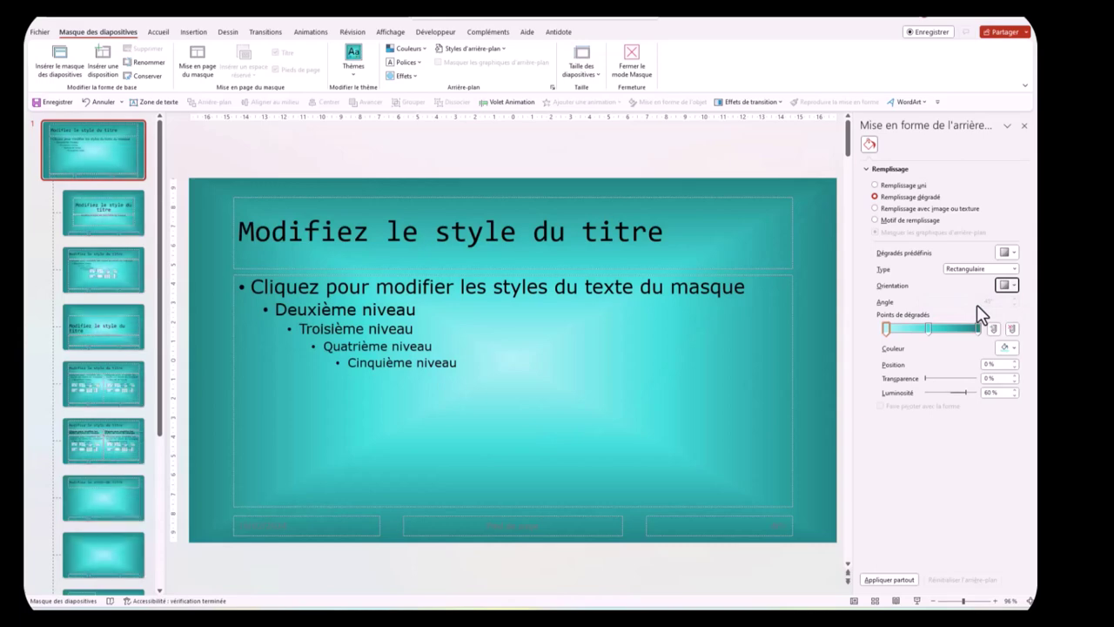
{"action": "left_click", "coordinate": [1013, 269]}
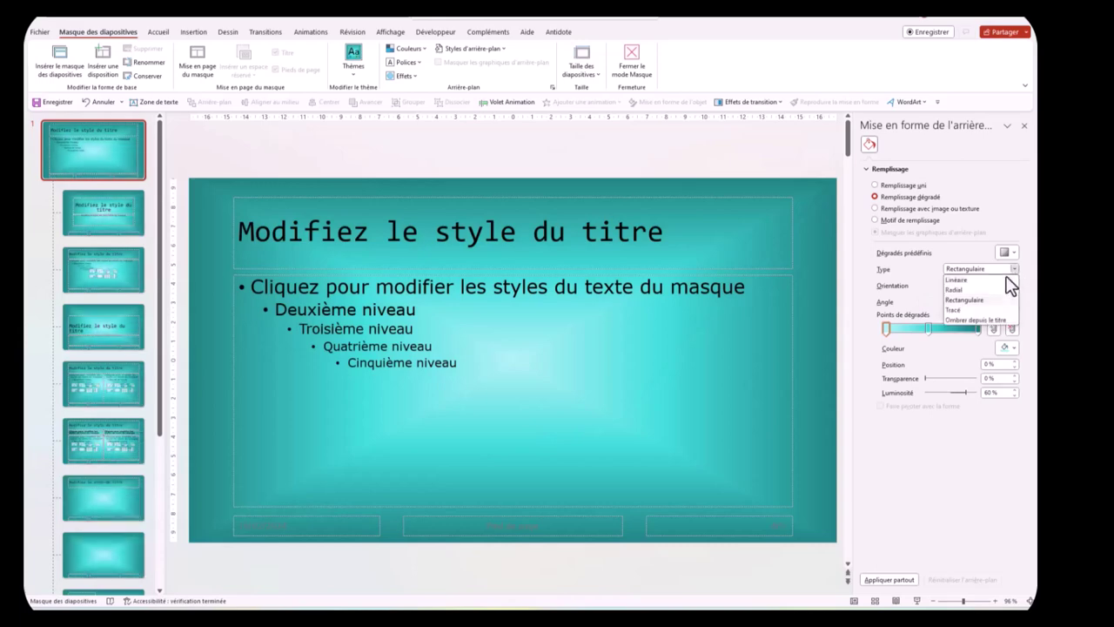
{"action": "left_click", "coordinate": [966, 320]}
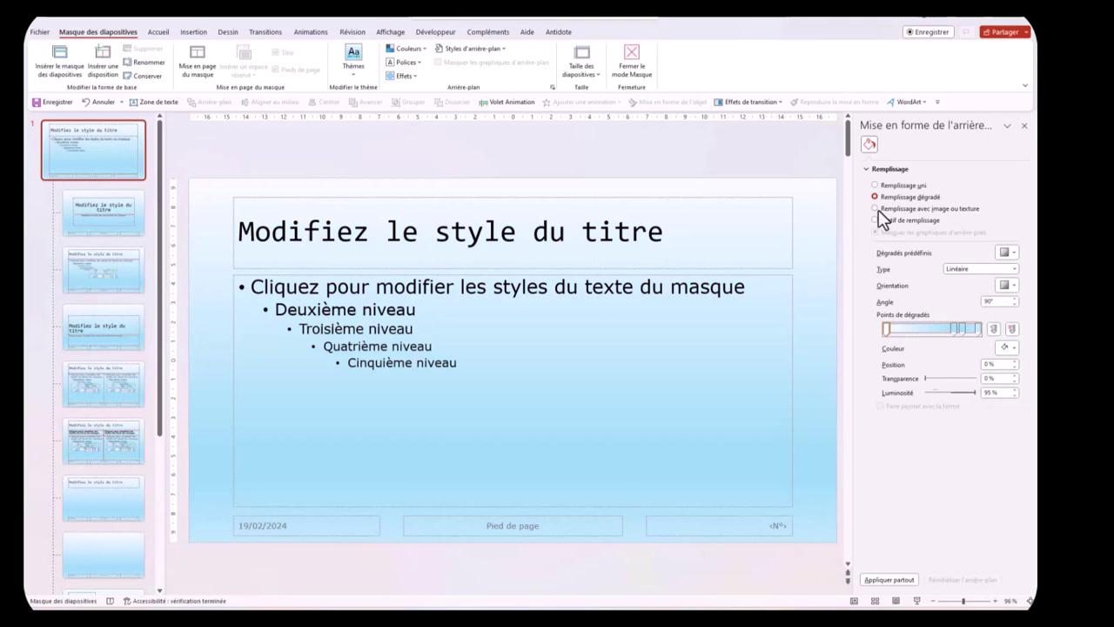
{"action": "left_click", "coordinate": [878, 209]}
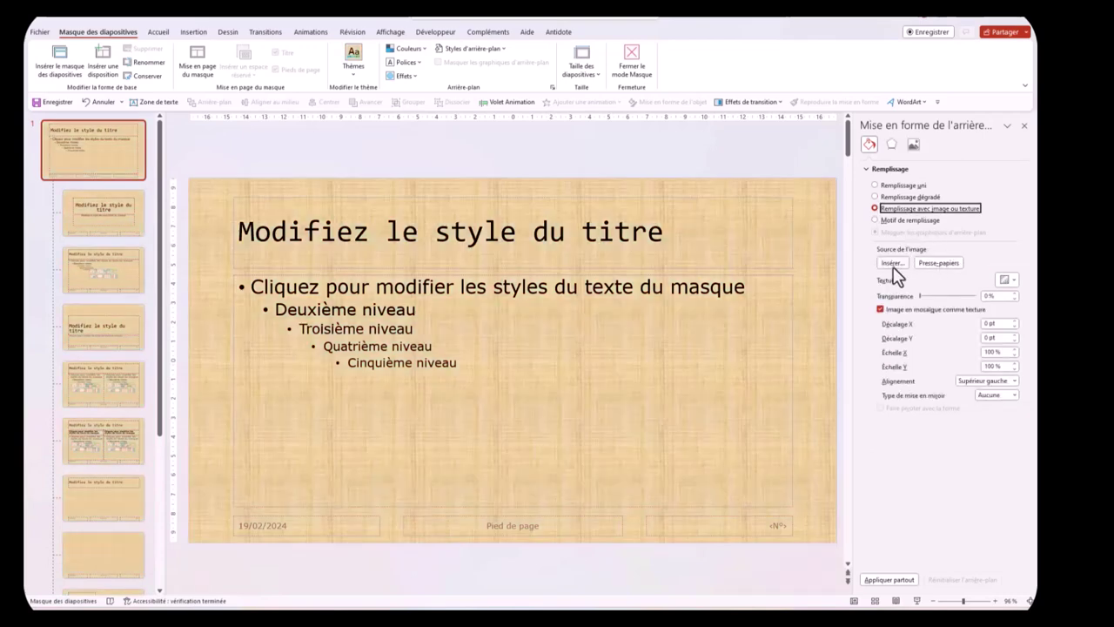
Step: Try blue dotted, diagonal and hatched pattern fills, then revert to Remplissage dégradé
{"action": "left_click", "coordinate": [905, 220]}
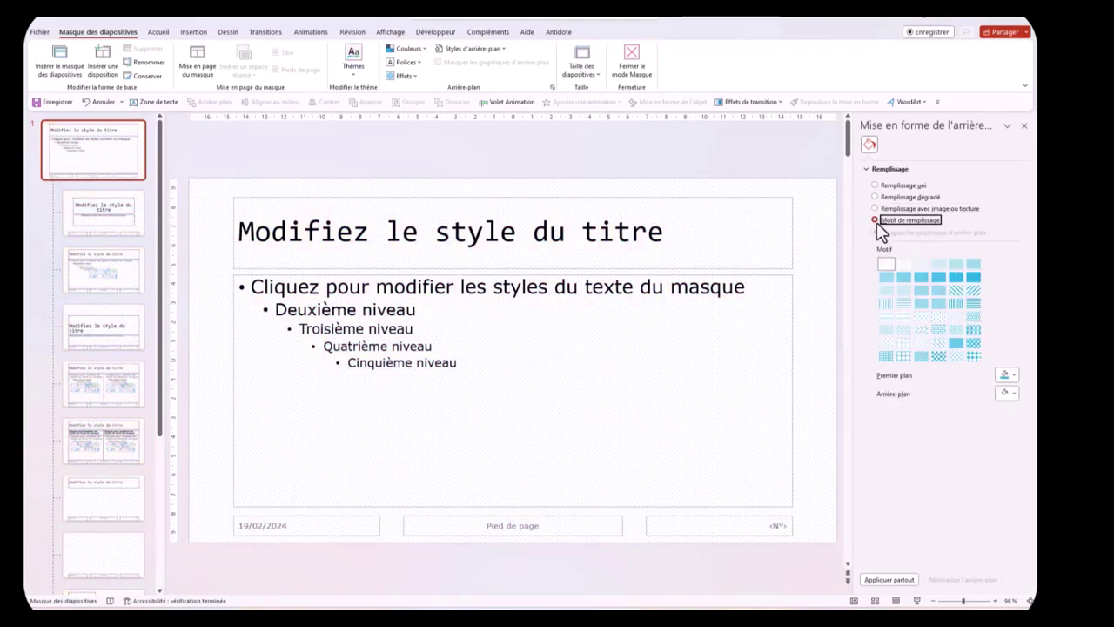
{"action": "left_click", "coordinate": [956, 277]}
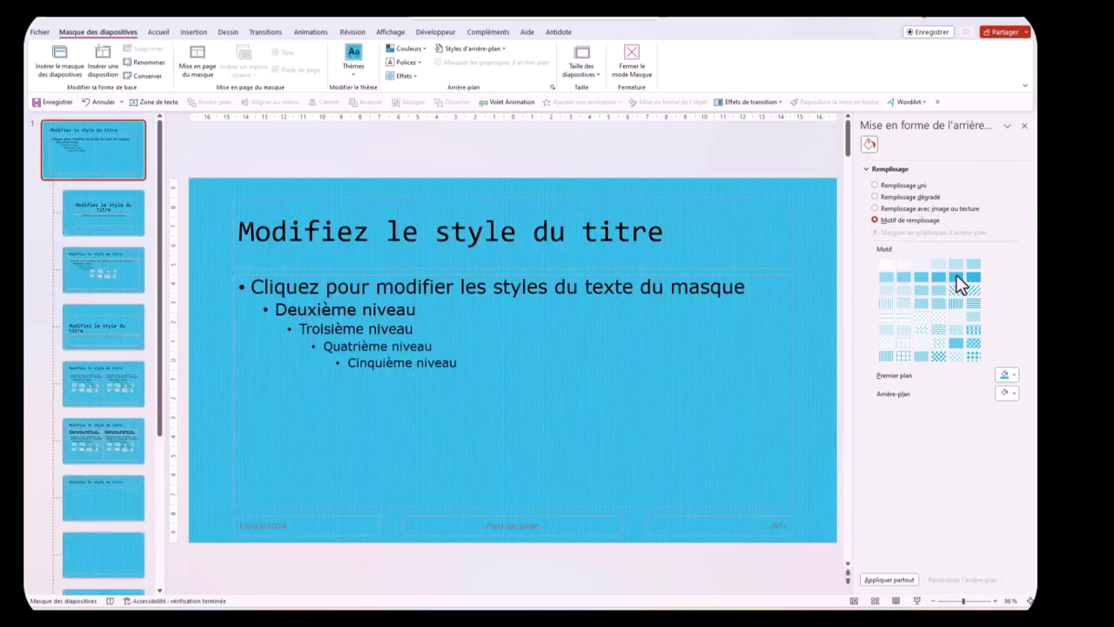
{"action": "left_click", "coordinate": [920, 290]}
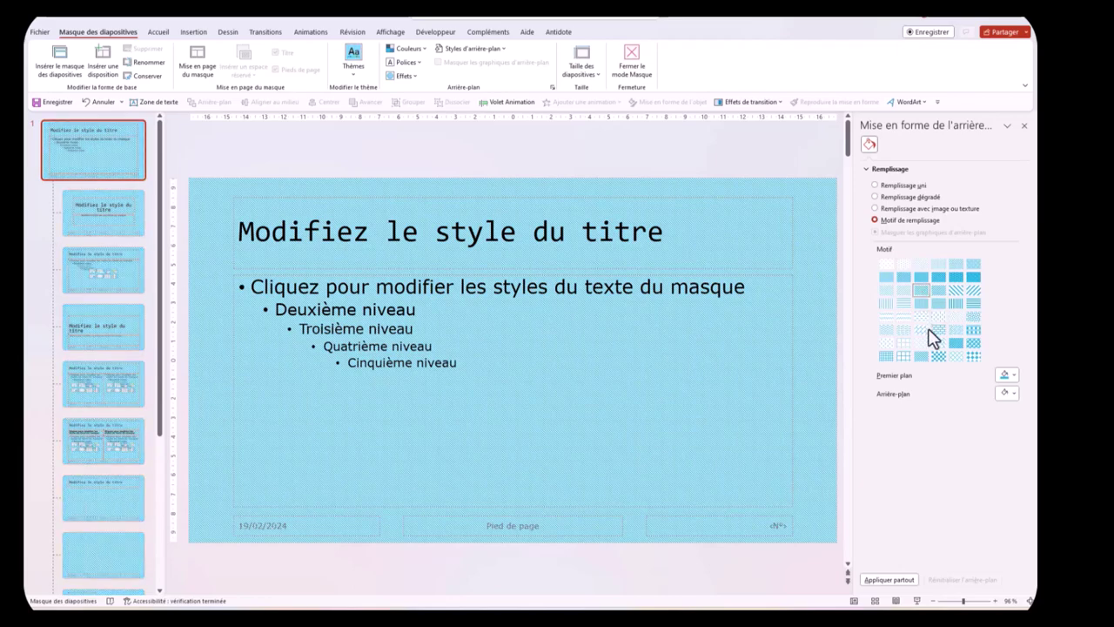
{"action": "left_click", "coordinate": [937, 330]}
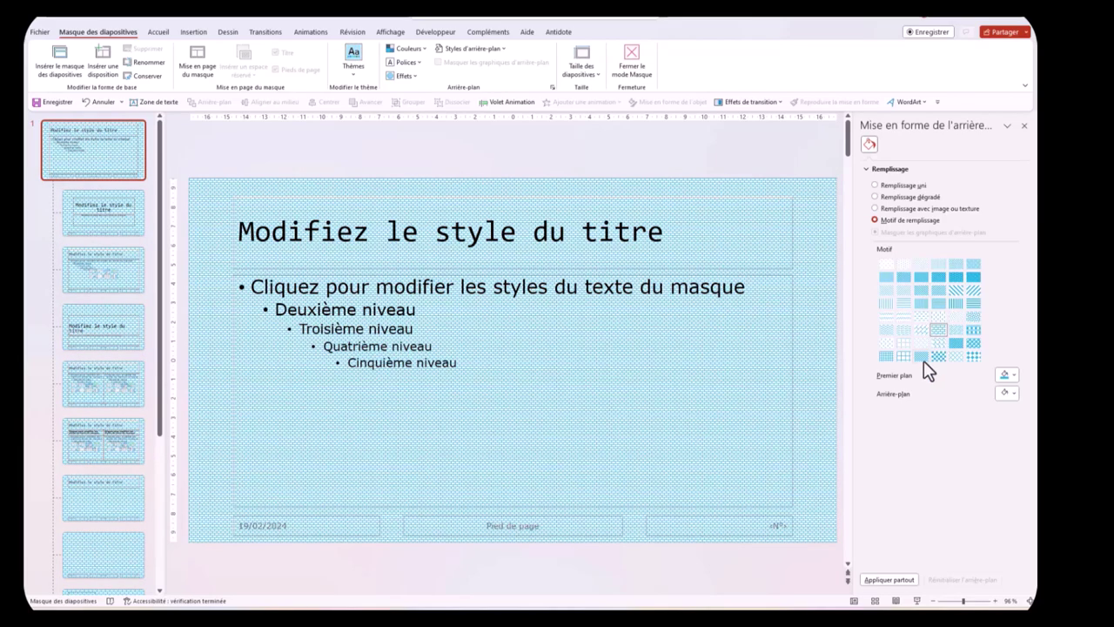
{"action": "left_click", "coordinate": [956, 356]}
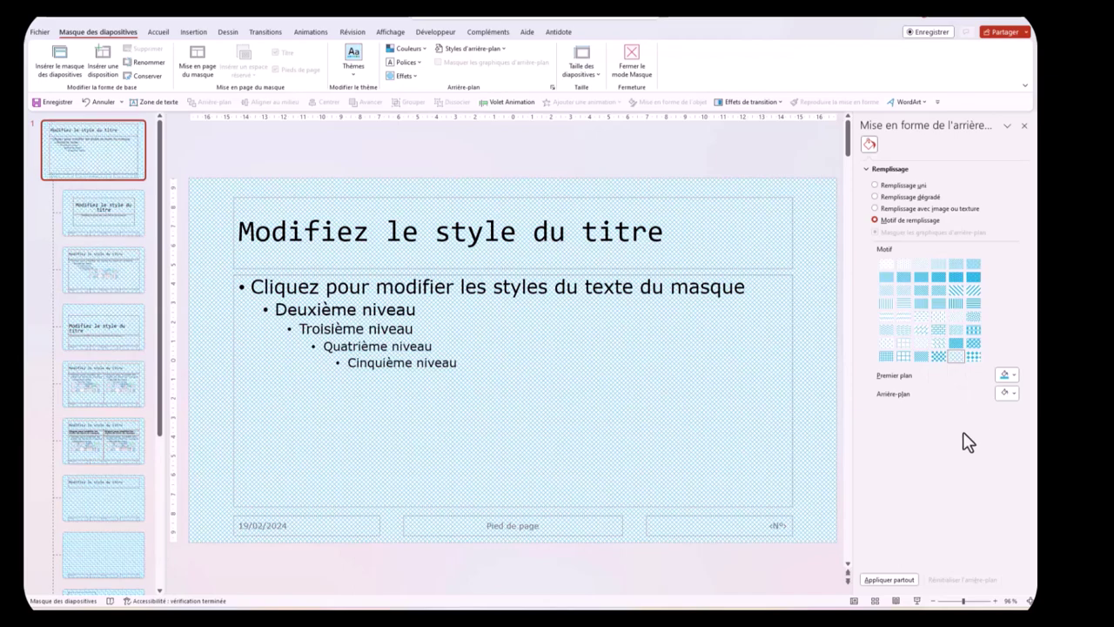
{"action": "left_click", "coordinate": [875, 197]}
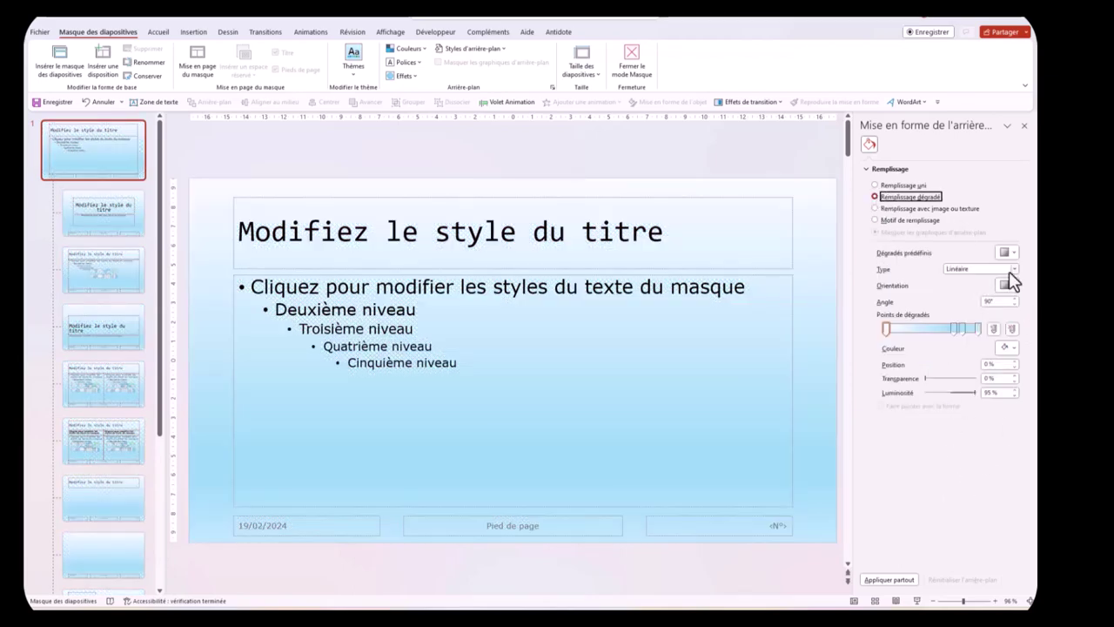
Step: Select the whole title line in the master title placeholder
{"action": "left_click", "coordinate": [1013, 283]}
{"action": "left_click", "coordinate": [454, 232]}
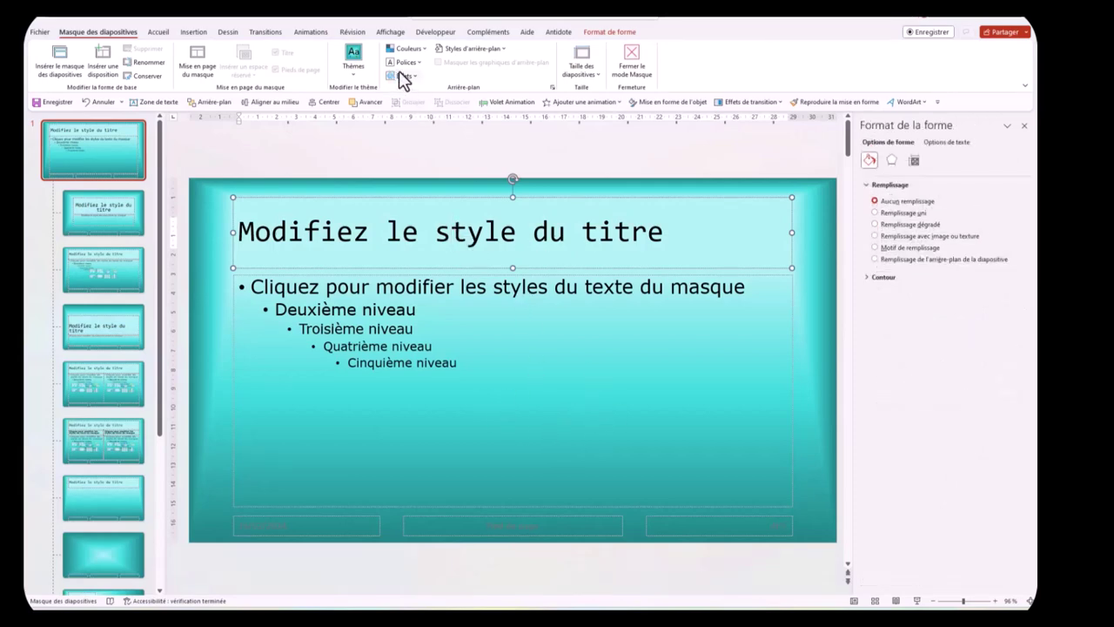
{"action": "triple_click", "coordinate": [388, 233]}
Step: Colour the master title text black from the mini toolbar, after briefly trying white
{"action": "left_click_drag", "start_coordinate": [239, 232], "coordinate": [688, 219]}
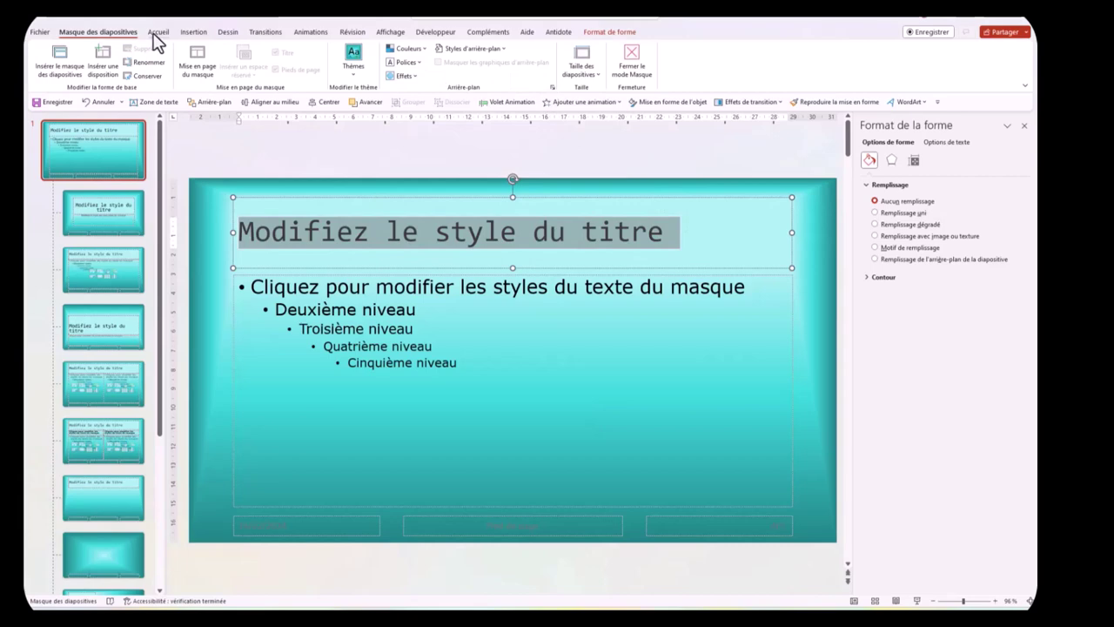
{"action": "right_click", "coordinate": [476, 232]}
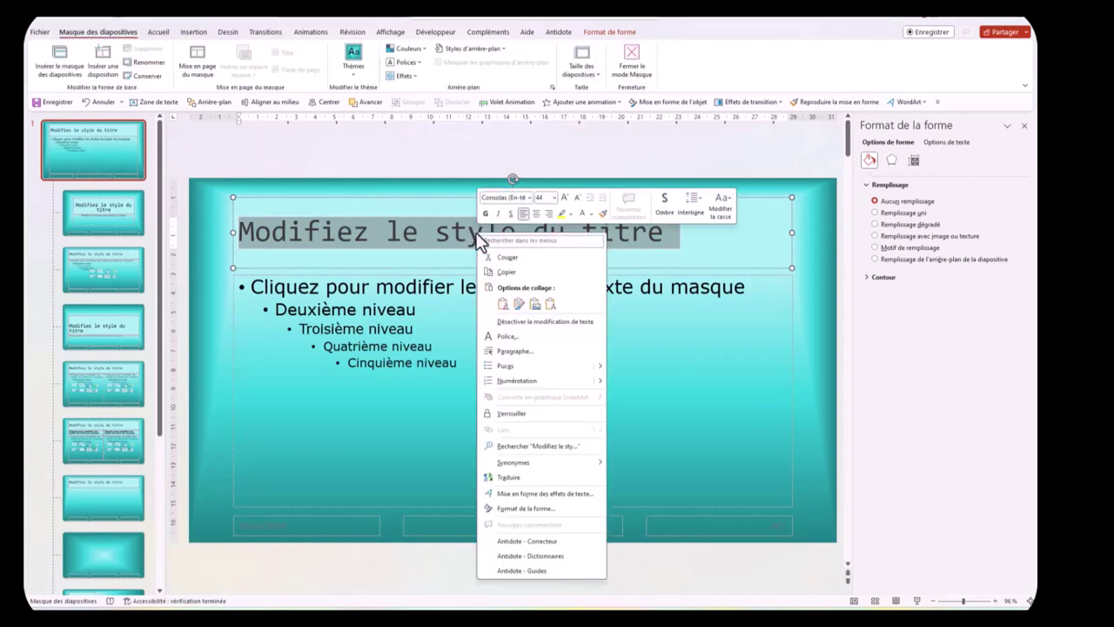
{"action": "left_click", "coordinate": [591, 212]}
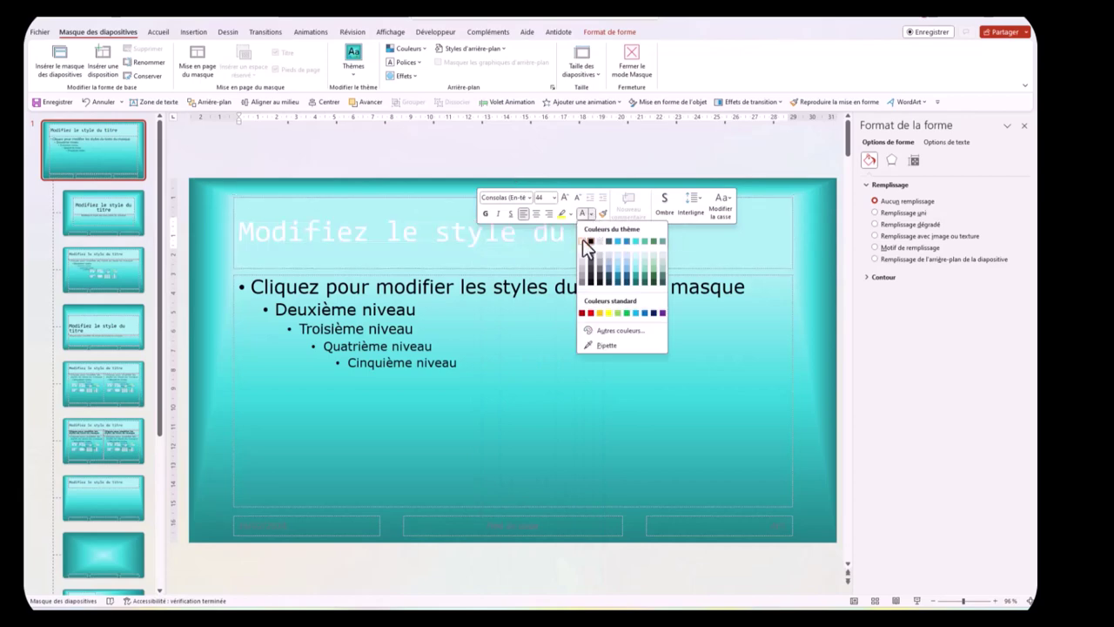
{"action": "left_click", "coordinate": [582, 239]}
{"action": "left_click", "coordinate": [591, 214]}
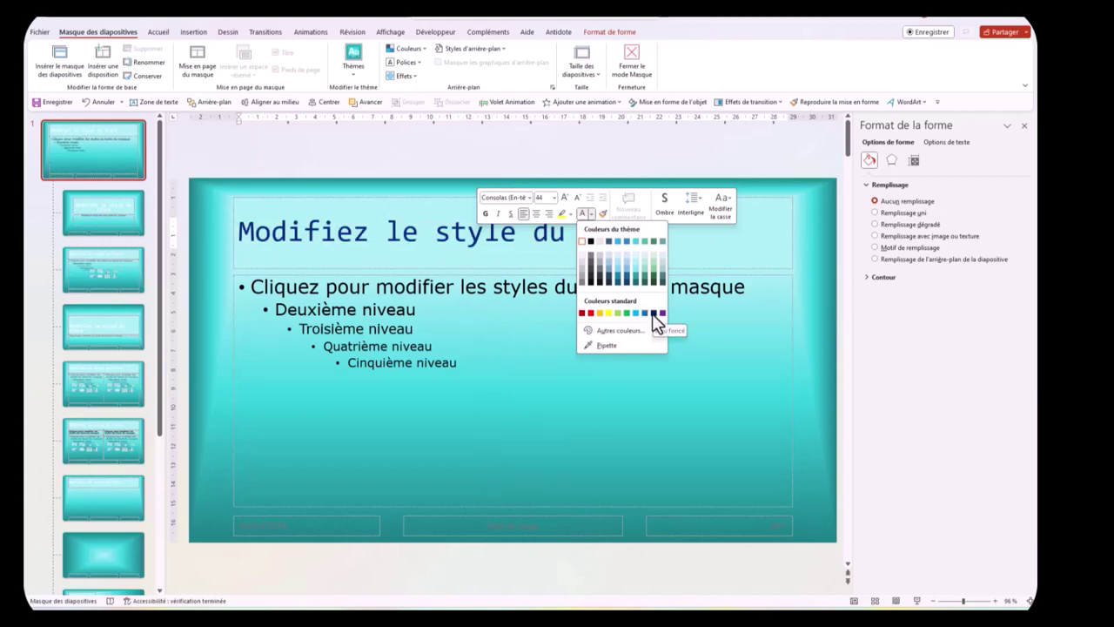
{"action": "left_click", "coordinate": [592, 251]}
{"action": "left_click", "coordinate": [508, 375]}
{"action": "left_click", "coordinate": [446, 513]}
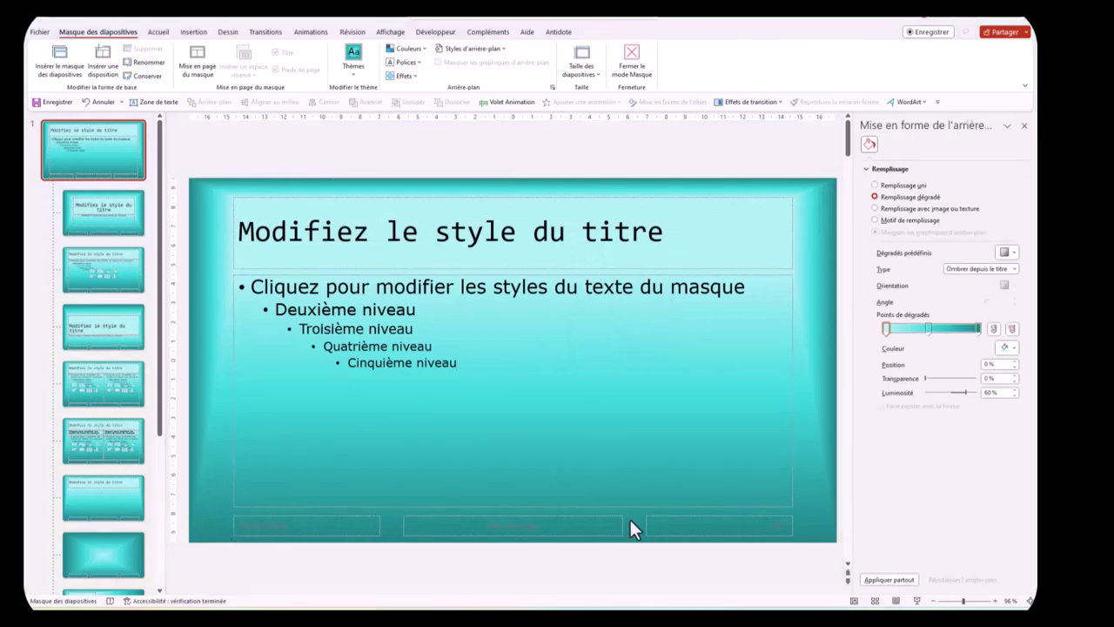
Step: Tick Date et heure in the Insertion > En-tête/Pied de page dialog and close it
{"action": "left_click", "coordinate": [160, 34]}
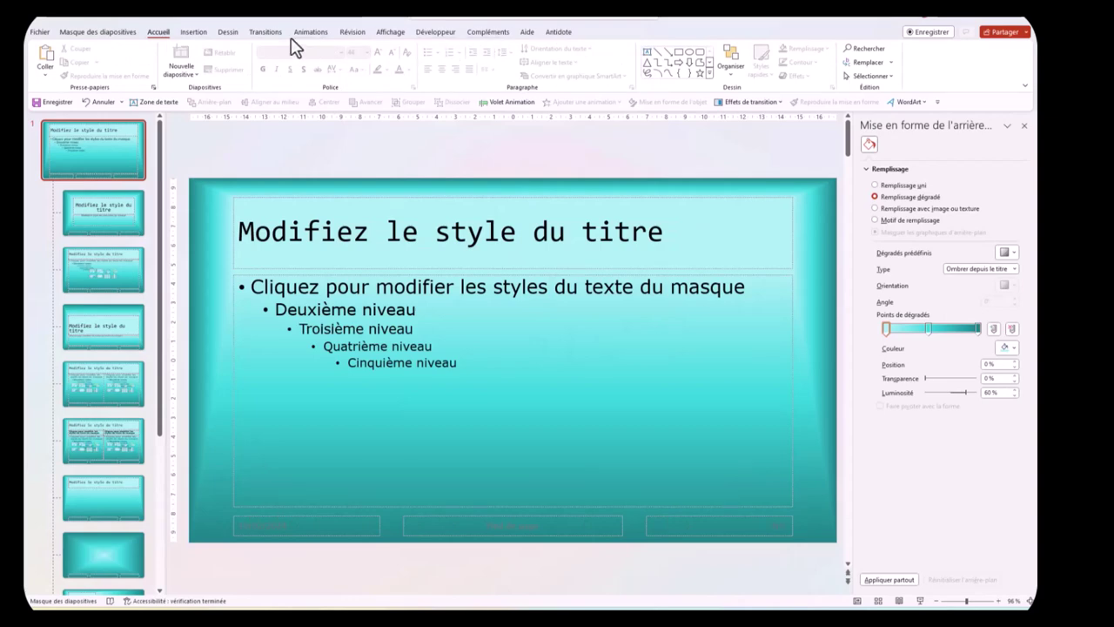
{"action": "left_click", "coordinate": [195, 32]}
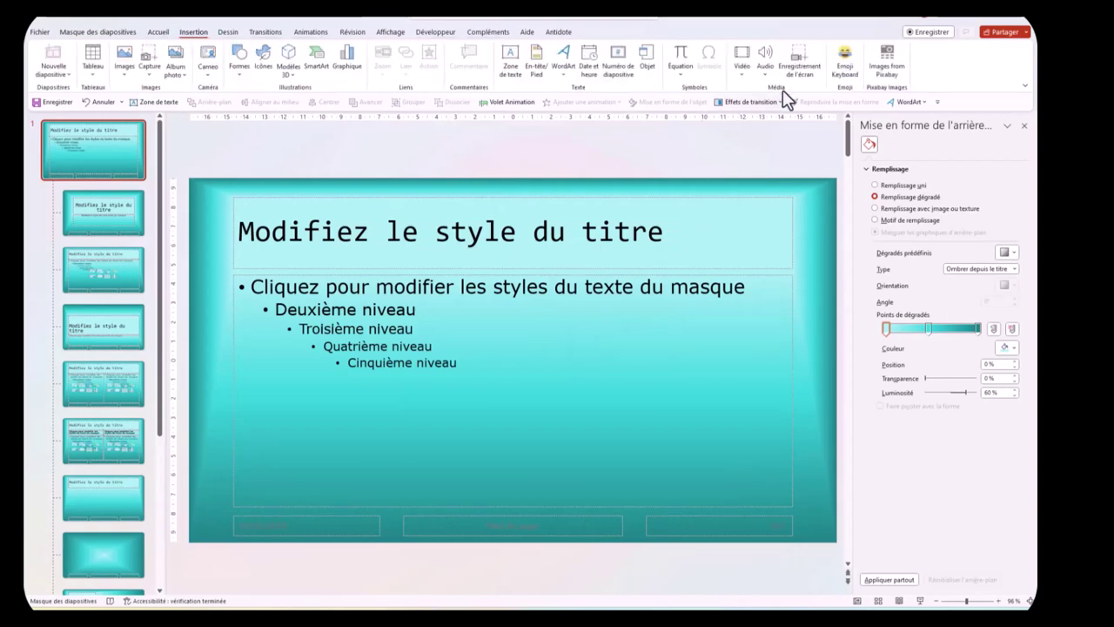
{"action": "left_click", "coordinate": [533, 57]}
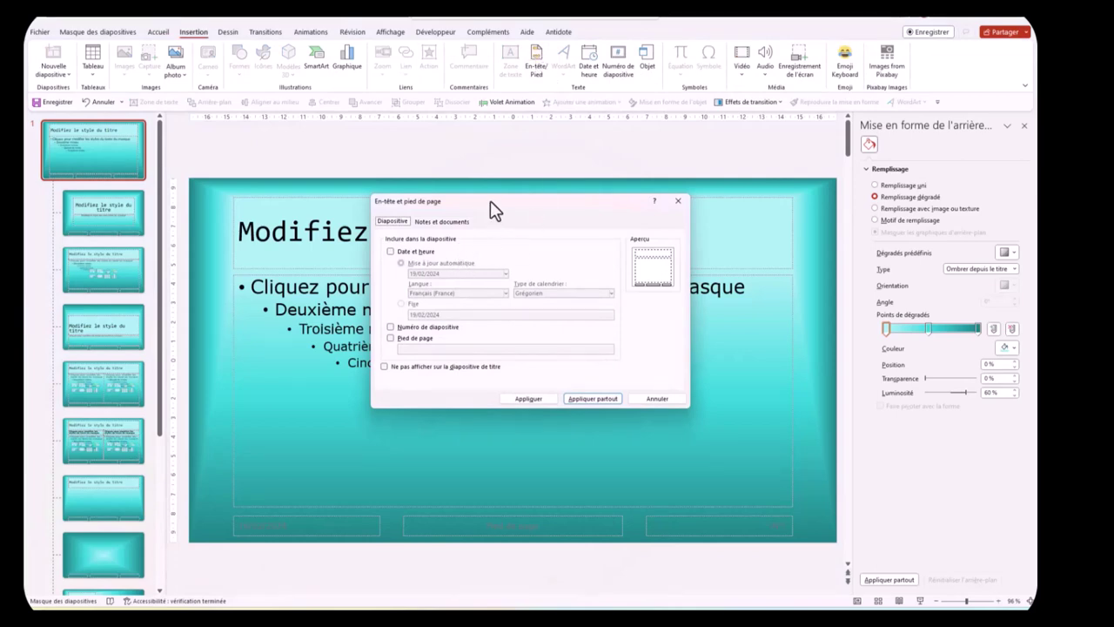
{"action": "left_click_drag", "start_coordinate": [490, 200], "coordinate": [488, 141]}
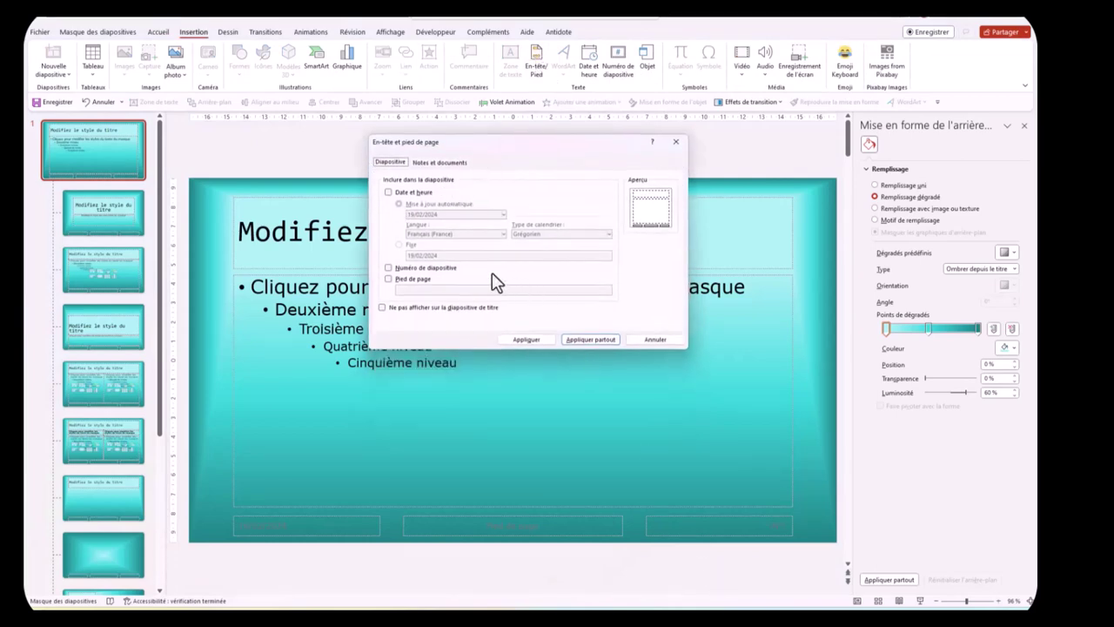
{"action": "left_click", "coordinate": [388, 193]}
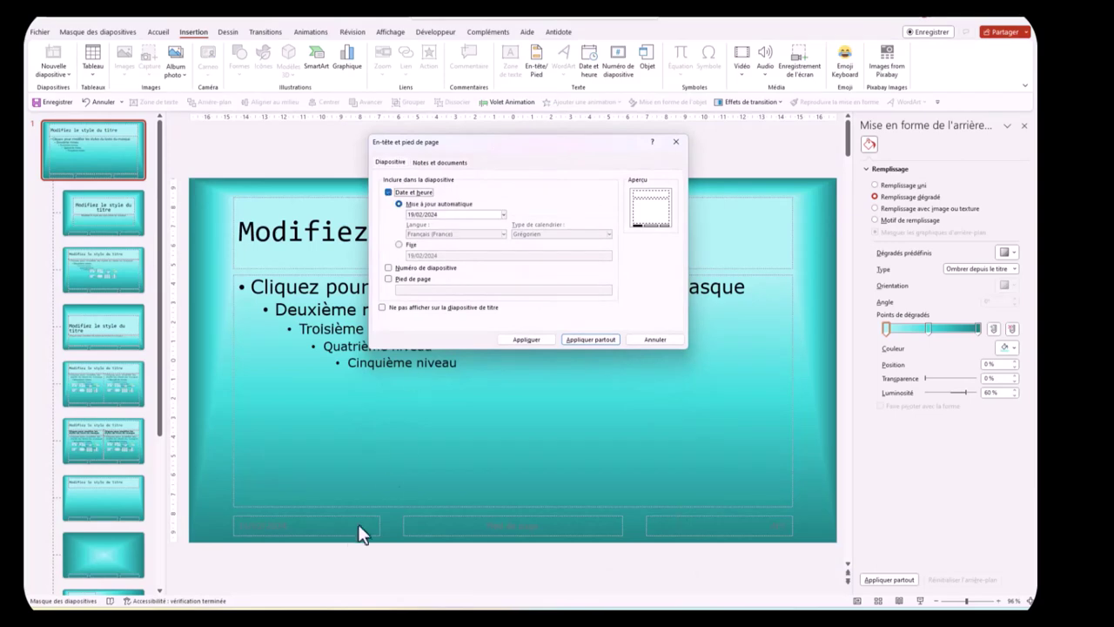
{"action": "key", "text": "Return"}
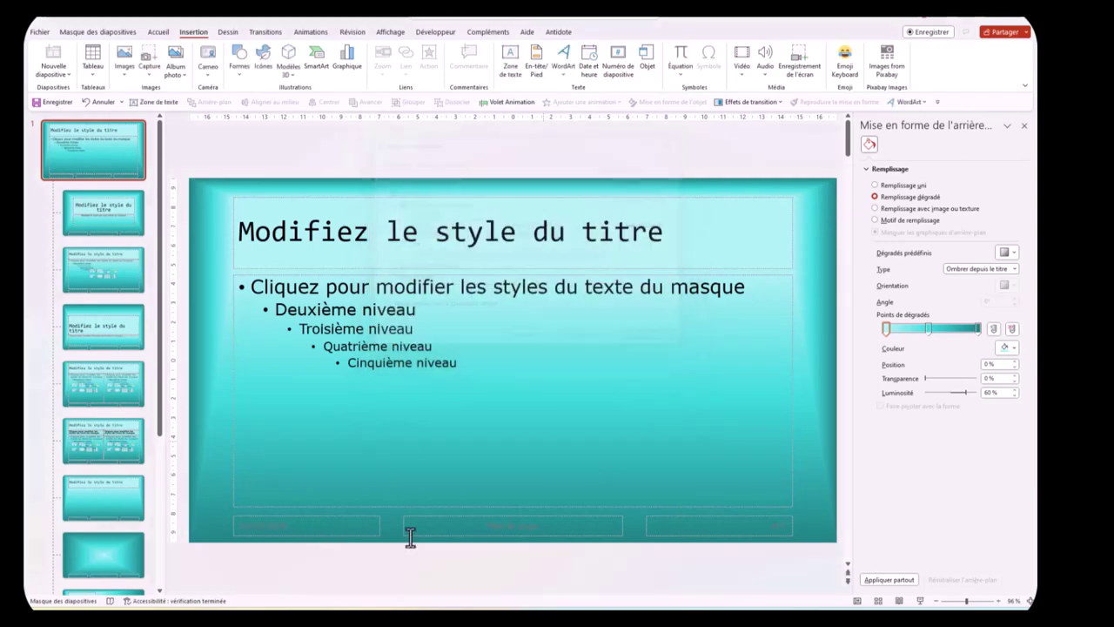
Step: Select the footer date (19/02/2024) and the <N°> slide-number placeholders
{"action": "double_click", "coordinate": [266, 525]}
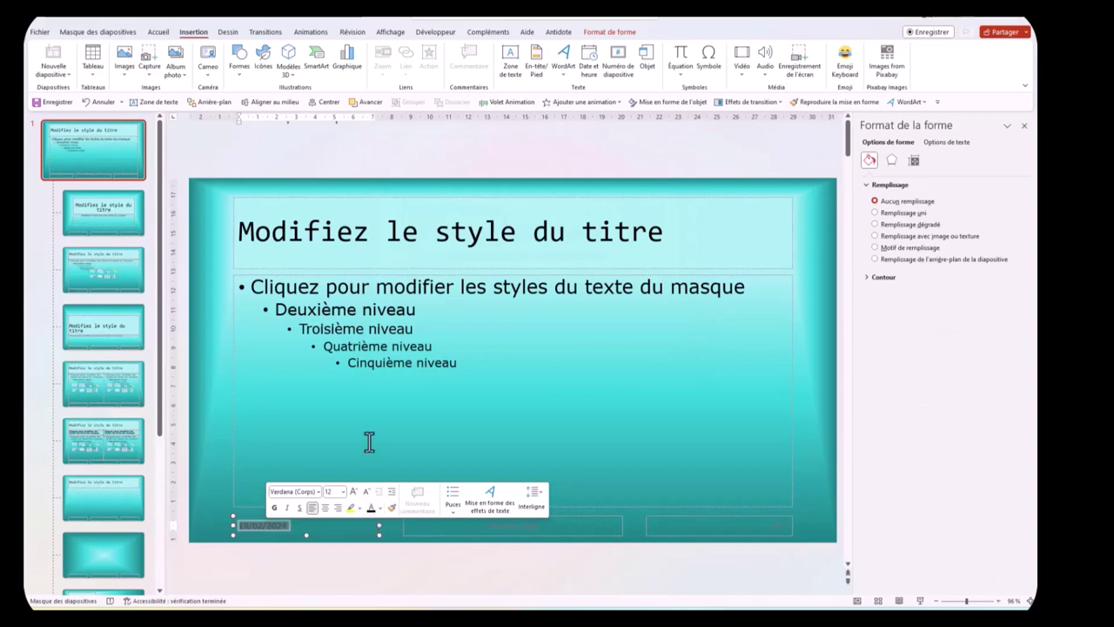
{"action": "left_click", "coordinate": [647, 531]}
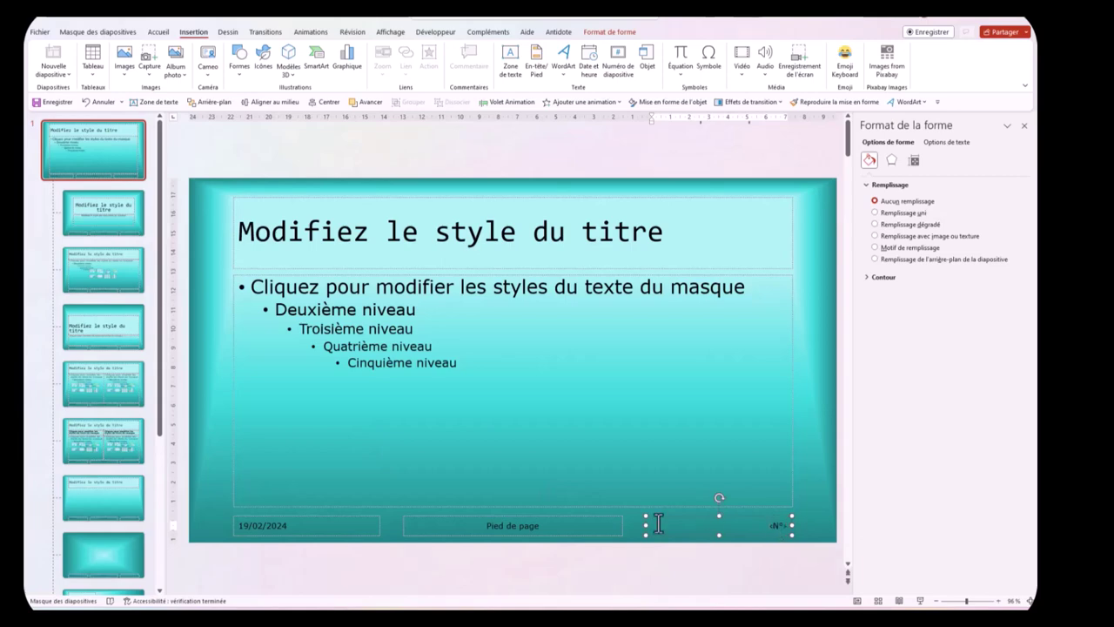
{"action": "left_click", "coordinate": [156, 33]}
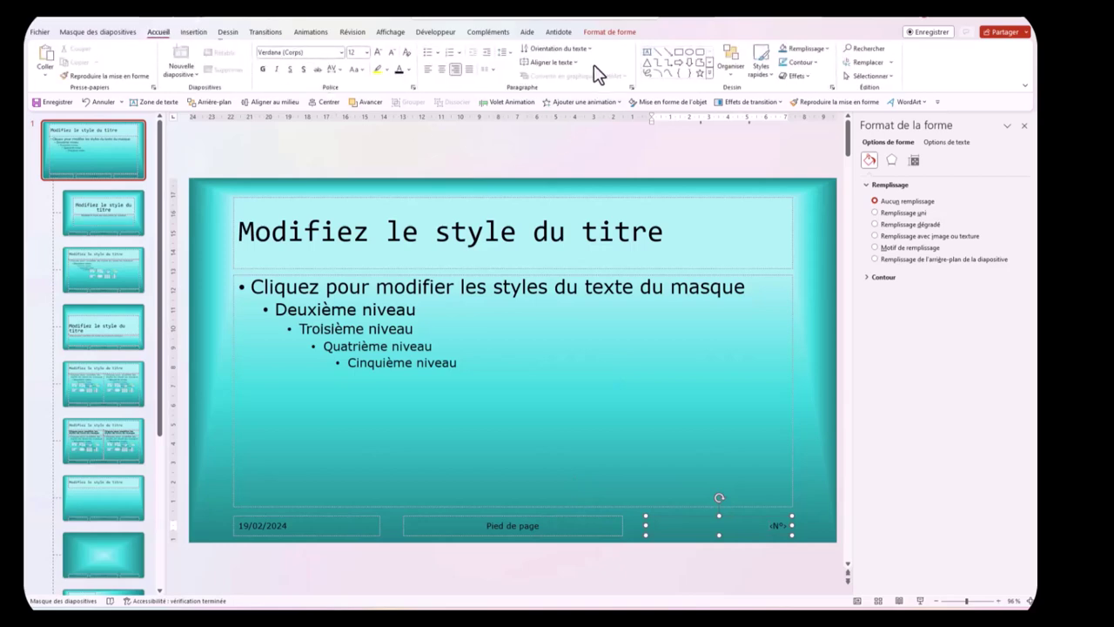
{"action": "left_click", "coordinate": [200, 33]}
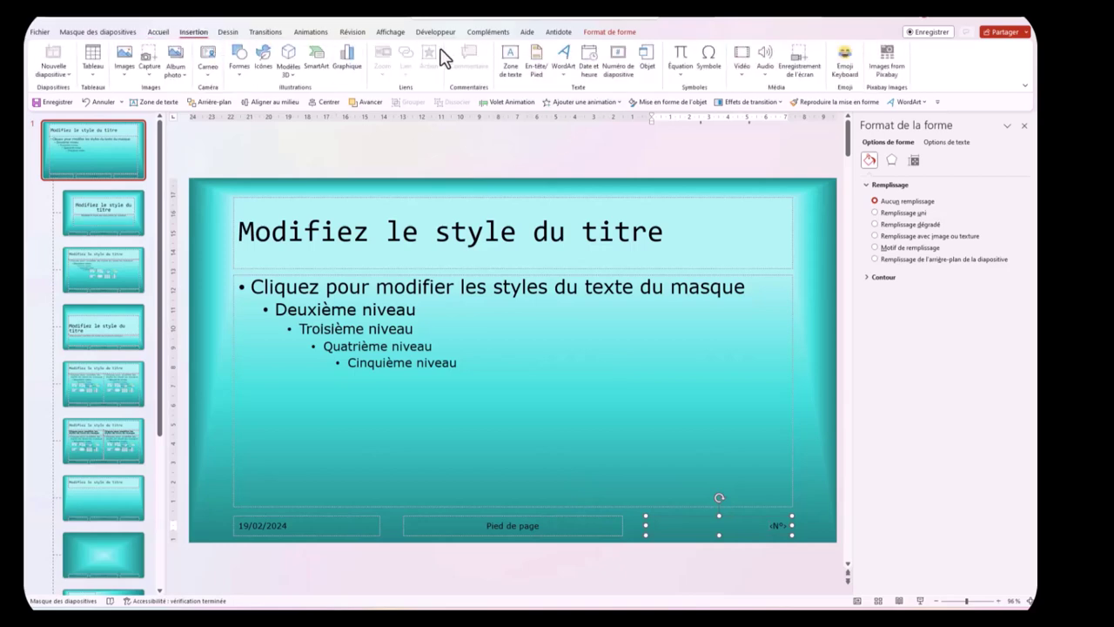
Step: Turn on the date, slide number and footer text 'Lady Vidéo', applied to all slides
{"action": "left_click", "coordinate": [537, 61]}
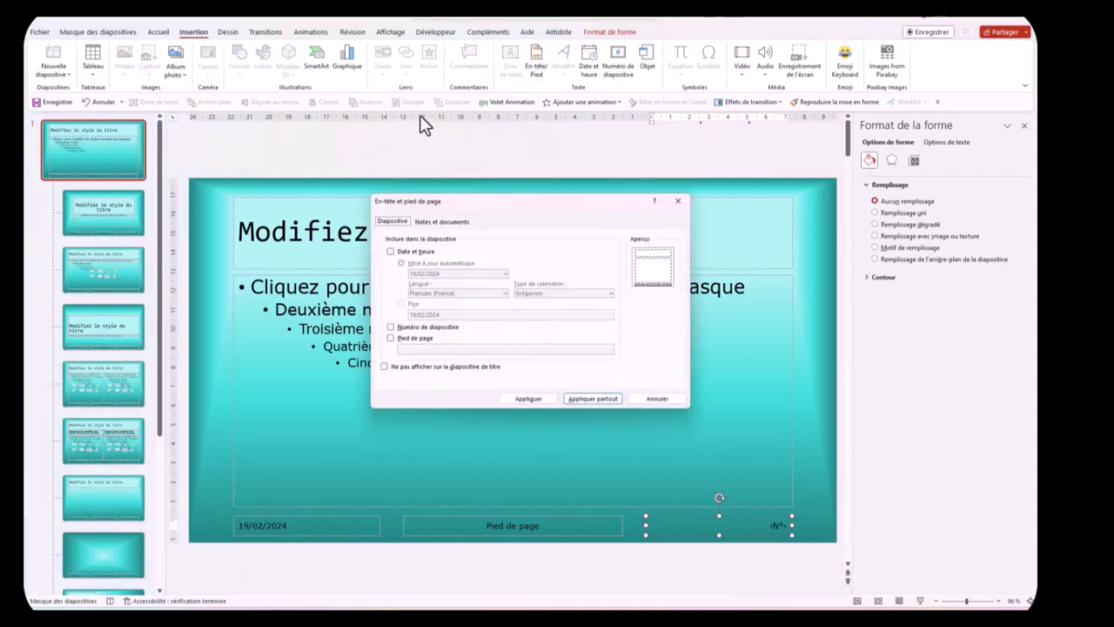
{"action": "left_click", "coordinate": [391, 251]}
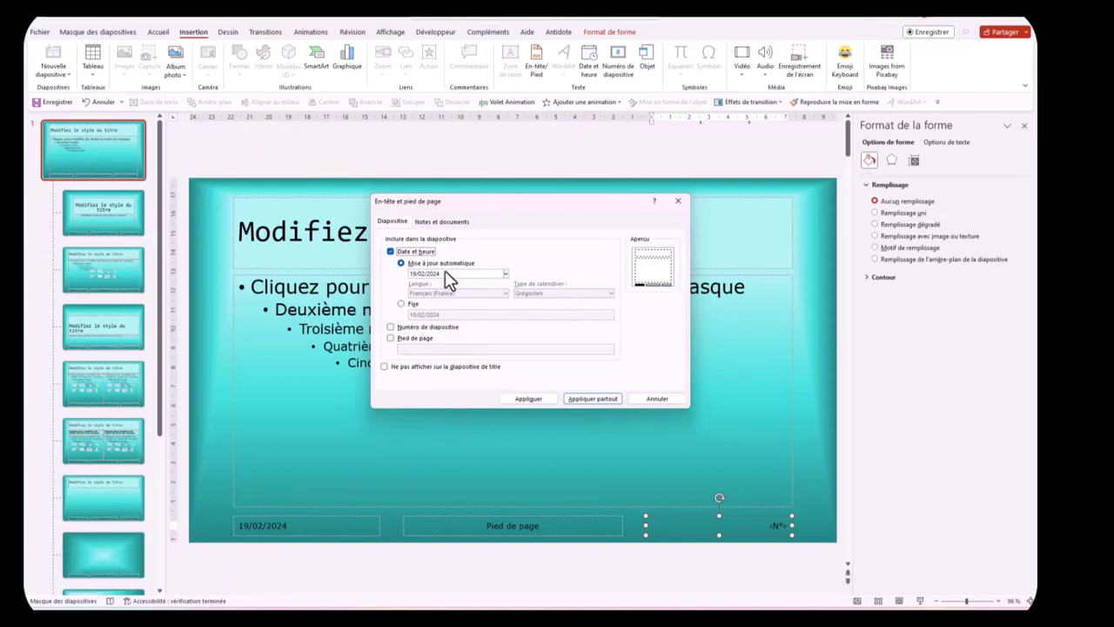
{"action": "left_click", "coordinate": [391, 328]}
{"action": "left_click", "coordinate": [390, 338]}
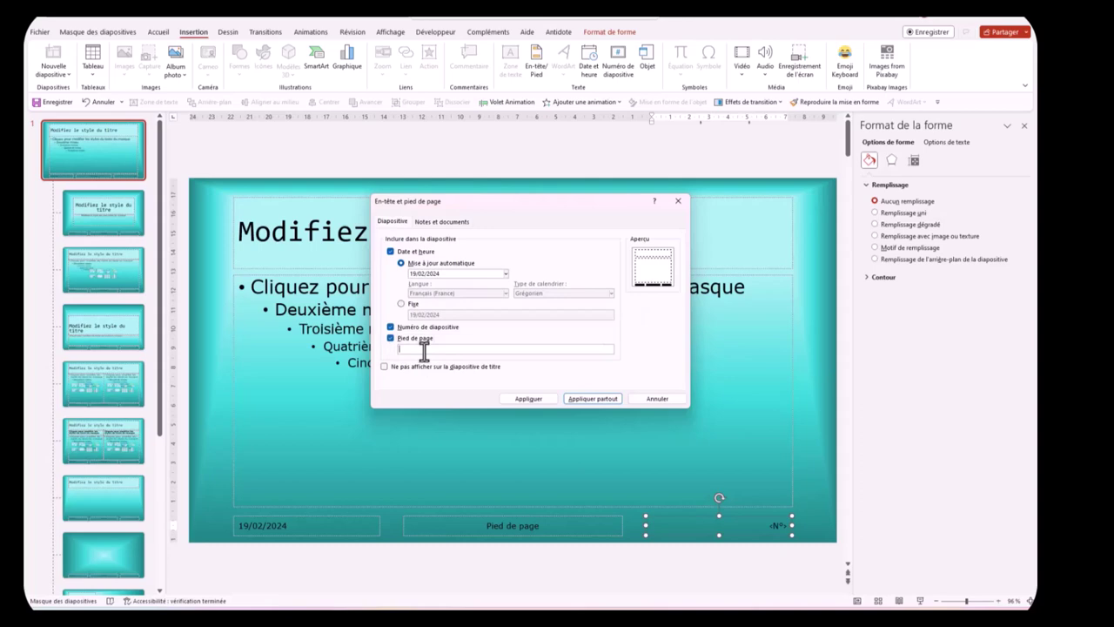
{"action": "type", "text": "Lady Vidéo"}
{"action": "left_click", "coordinate": [587, 398]}
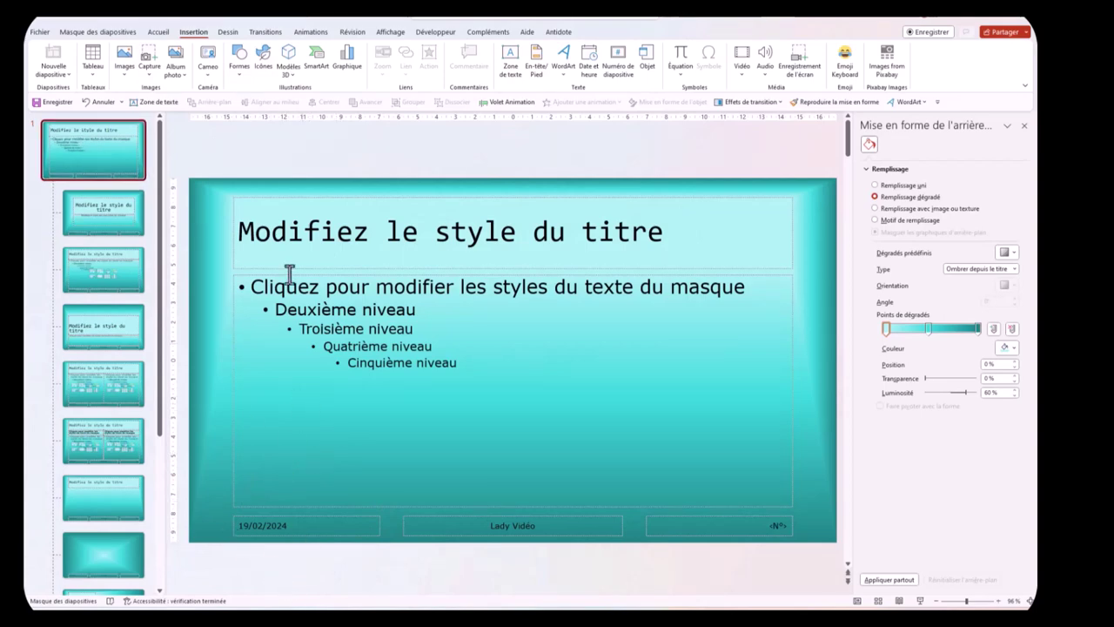
{"action": "left_click", "coordinate": [241, 68]}
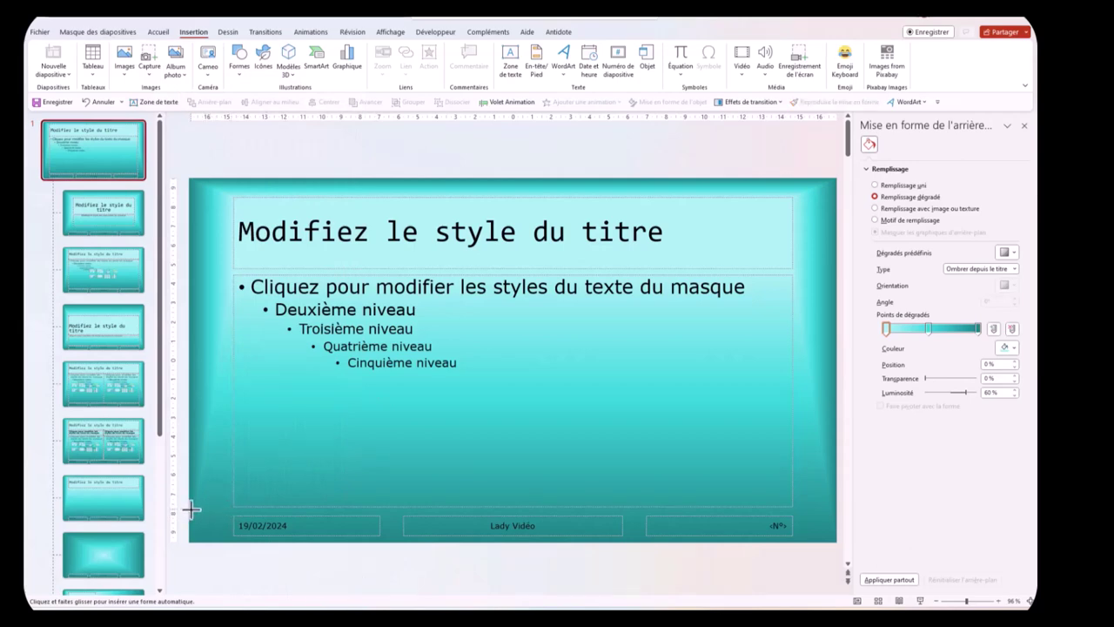
Step: Draw a full-width rectangle along the slide's bottom edge and fill it dark blue
{"action": "mouse_move", "coordinate": [190, 506]}
{"action": "left_mouse_down"}
{"action": "mouse_move", "coordinate": [388, 532]}
{"action": "mouse_move", "coordinate": [836, 542]}
{"action": "left_mouse_up"}
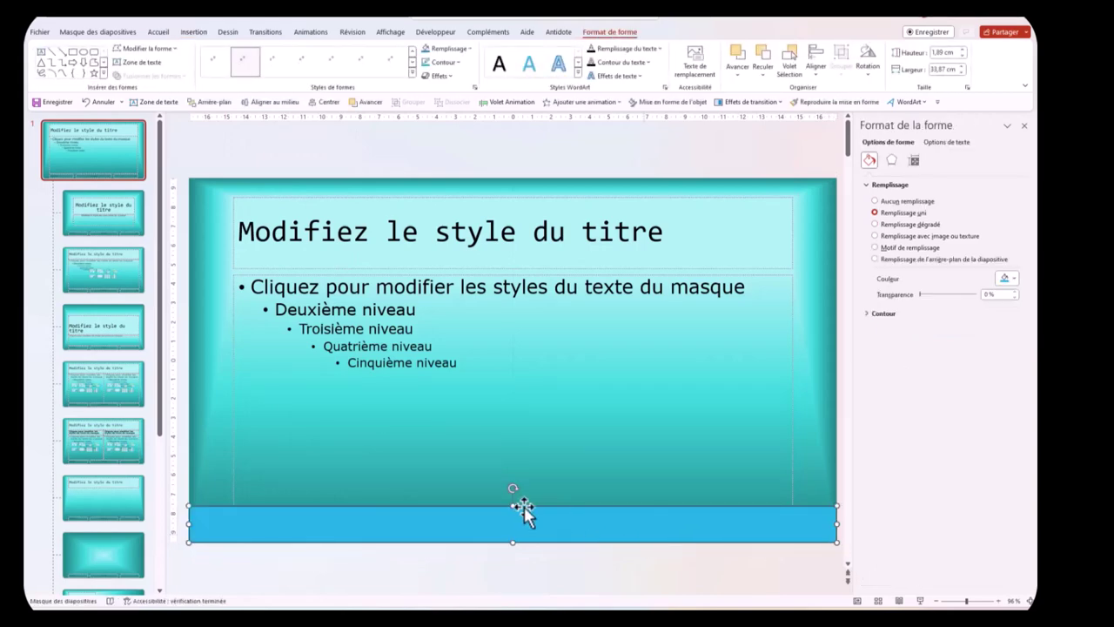
{"action": "key", "text": "ctrl+z"}
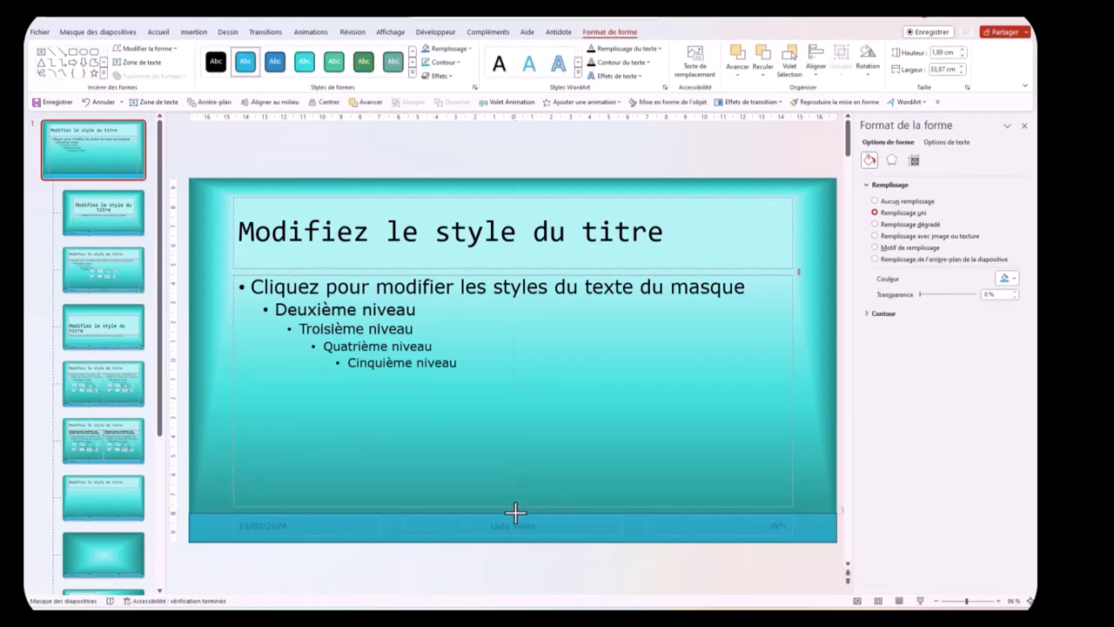
{"action": "left_click_drag", "start_coordinate": [514, 511], "coordinate": [519, 513]}
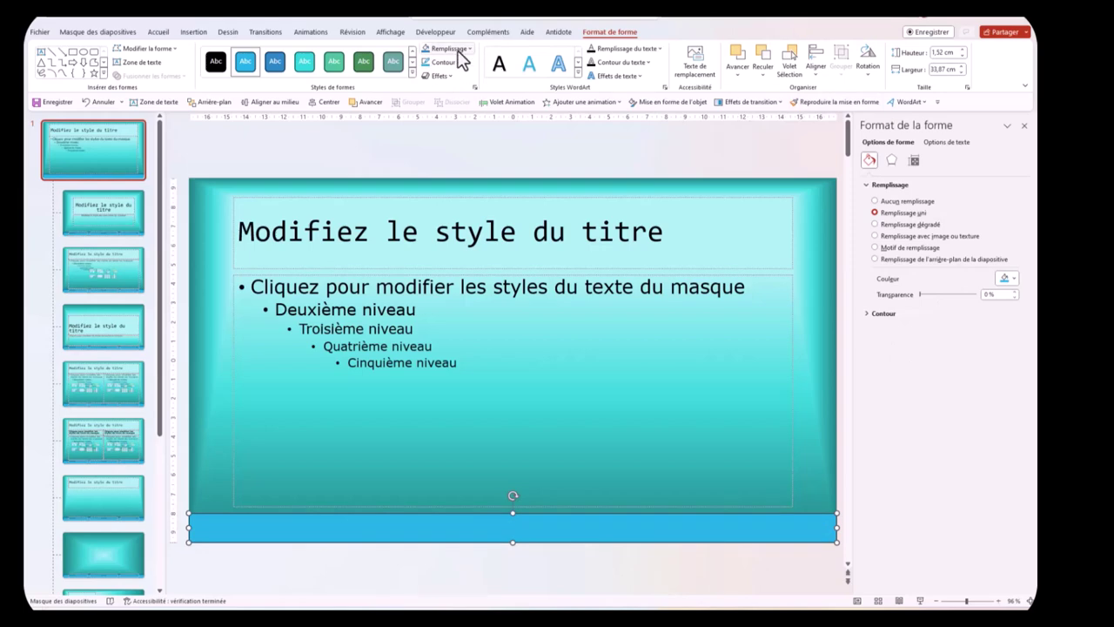
{"action": "left_click", "coordinate": [469, 48]}
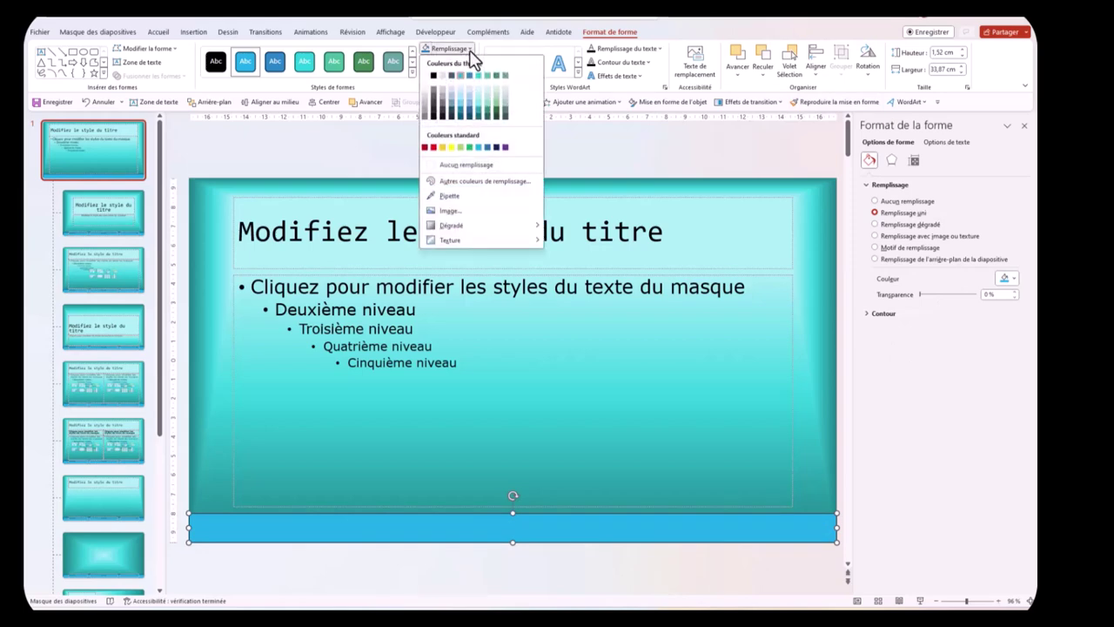
{"action": "left_click", "coordinate": [496, 147]}
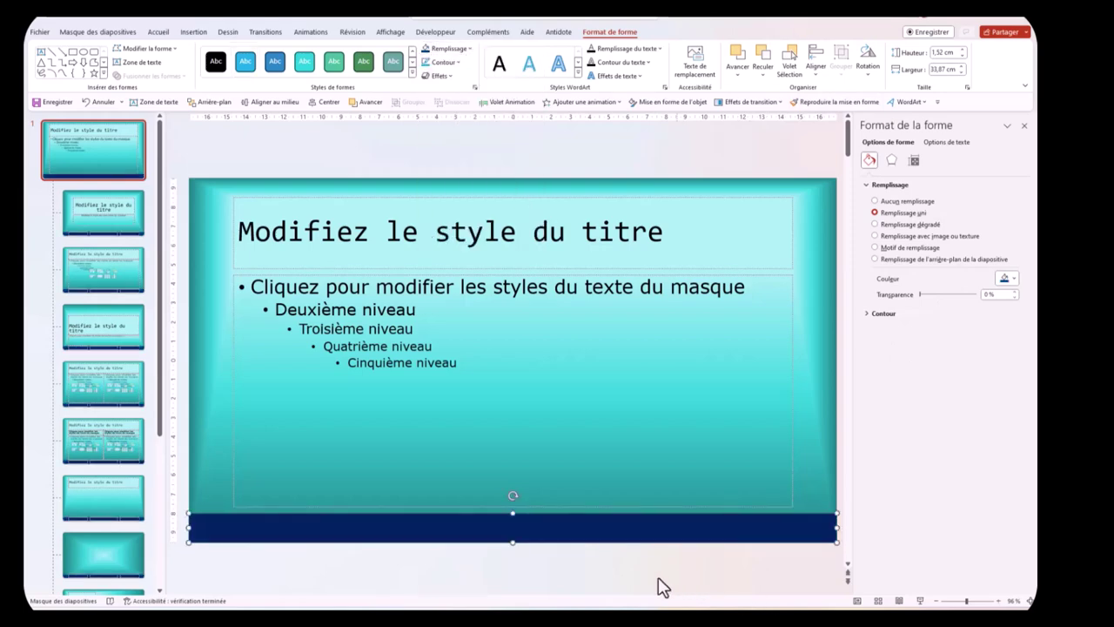
{"action": "right_click", "coordinate": [615, 534]}
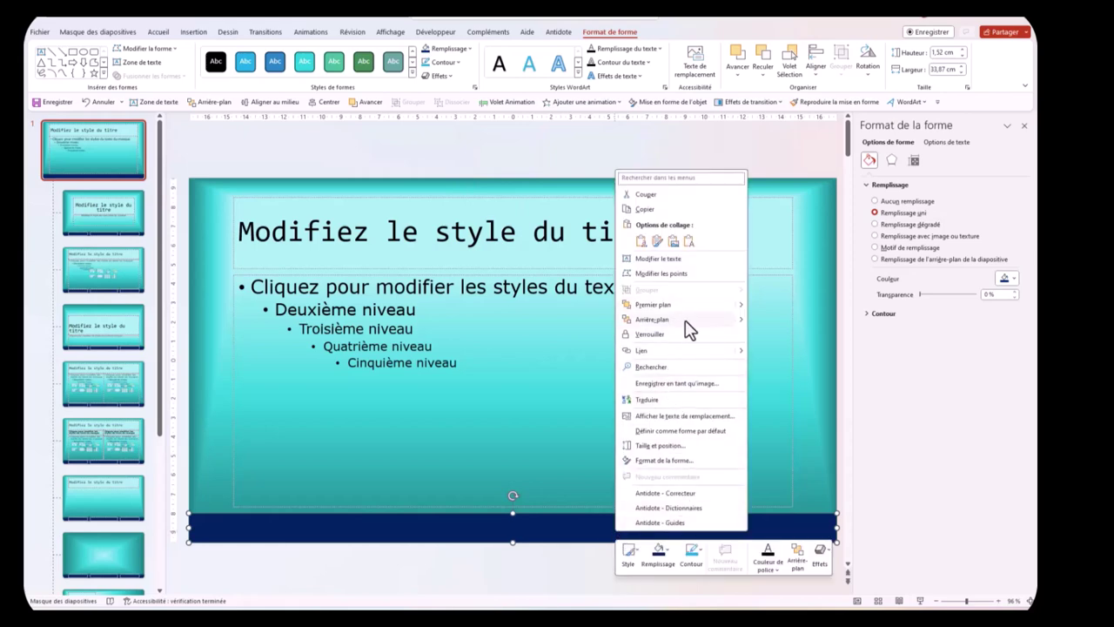
Step: Send the dark blue bar to the back, behind the footer placeholders
{"action": "left_click", "coordinate": [775, 334]}
{"action": "right_click", "coordinate": [481, 527]}
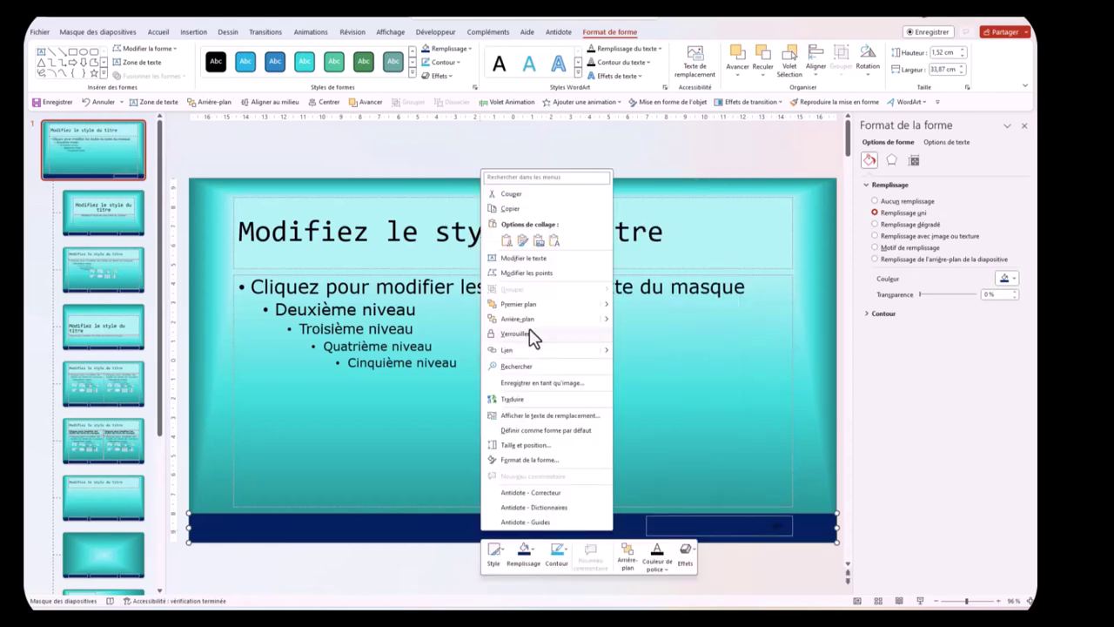
{"action": "left_click", "coordinate": [642, 336]}
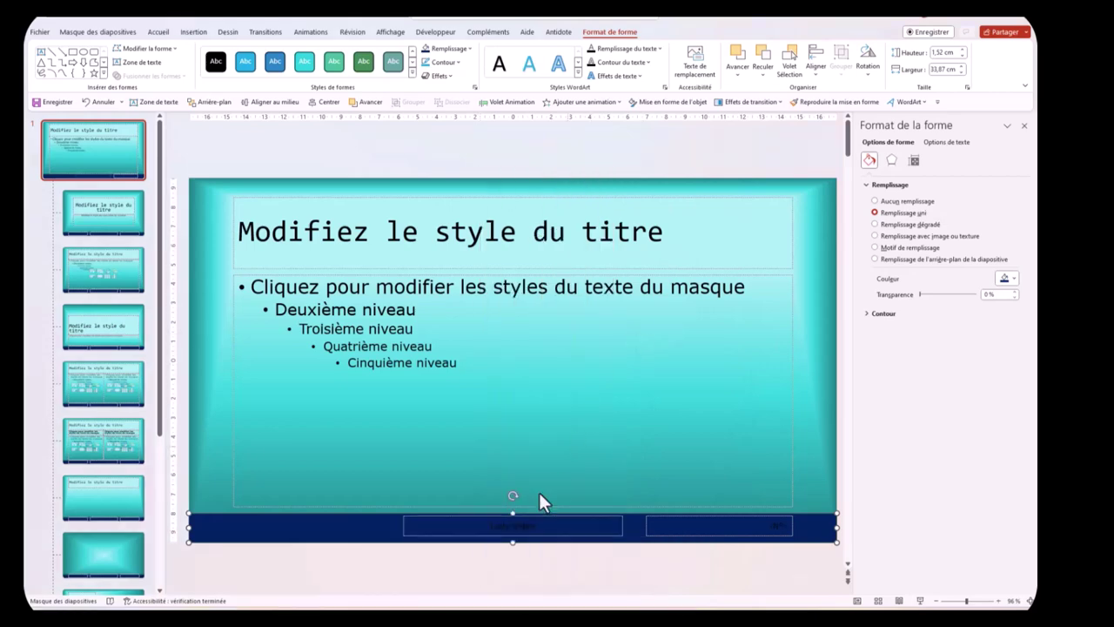
{"action": "right_click", "coordinate": [290, 533]}
{"action": "left_click", "coordinate": [450, 333]}
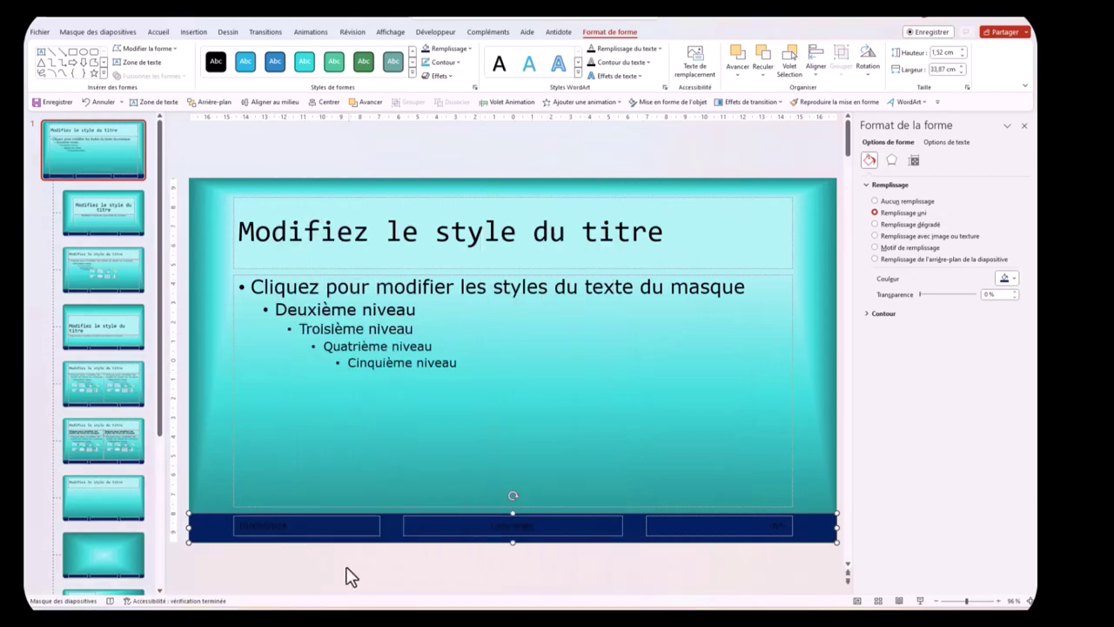
Step: Give the date, footer and slide number text a light font colour
{"action": "left_click", "coordinate": [315, 527]}
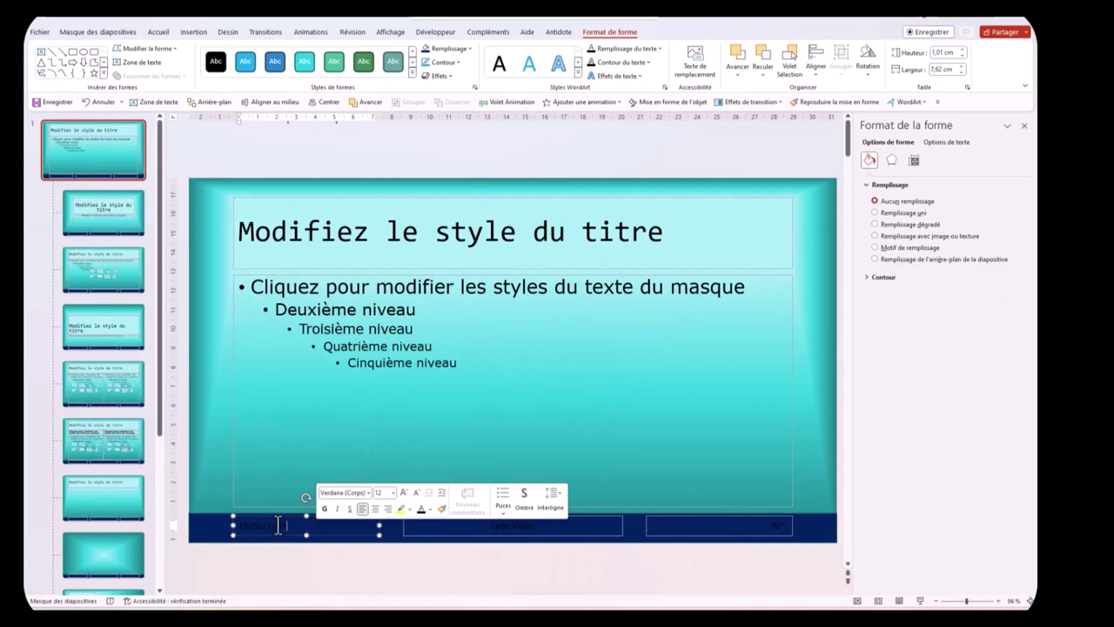
{"action": "triple_click", "coordinate": [284, 526]}
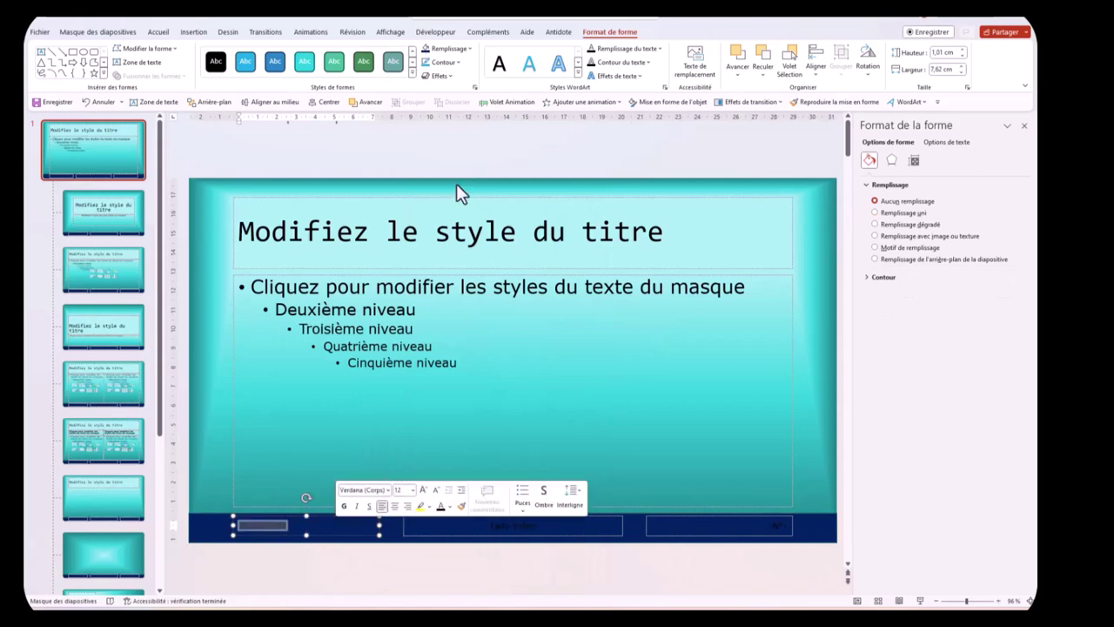
{"action": "left_click", "coordinate": [448, 507]}
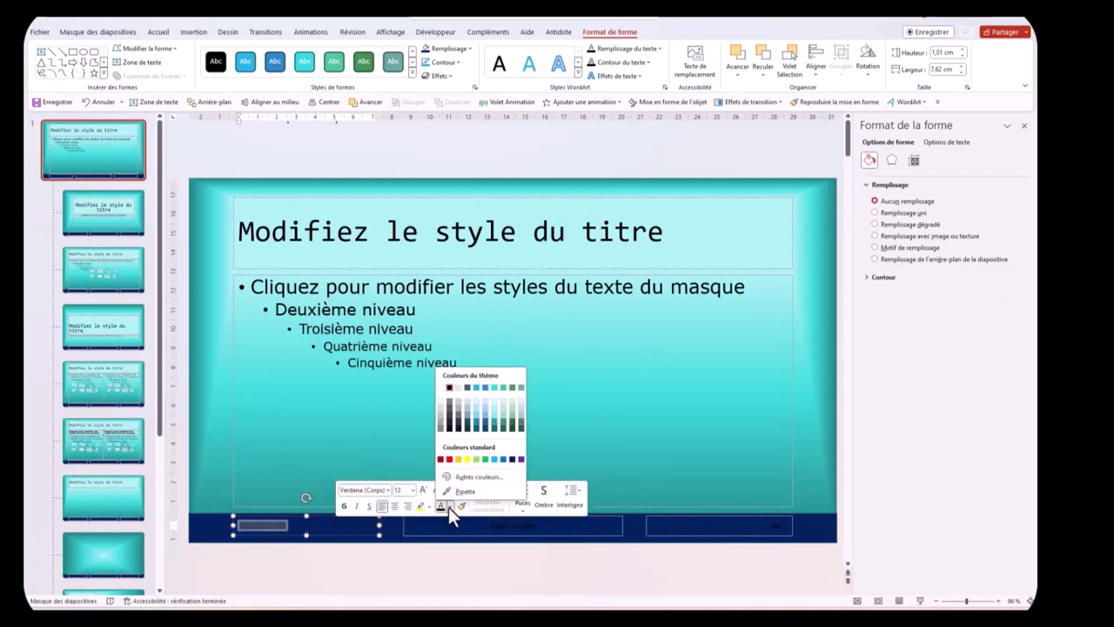
{"action": "left_click", "coordinate": [439, 389]}
{"action": "triple_click", "coordinate": [474, 527]}
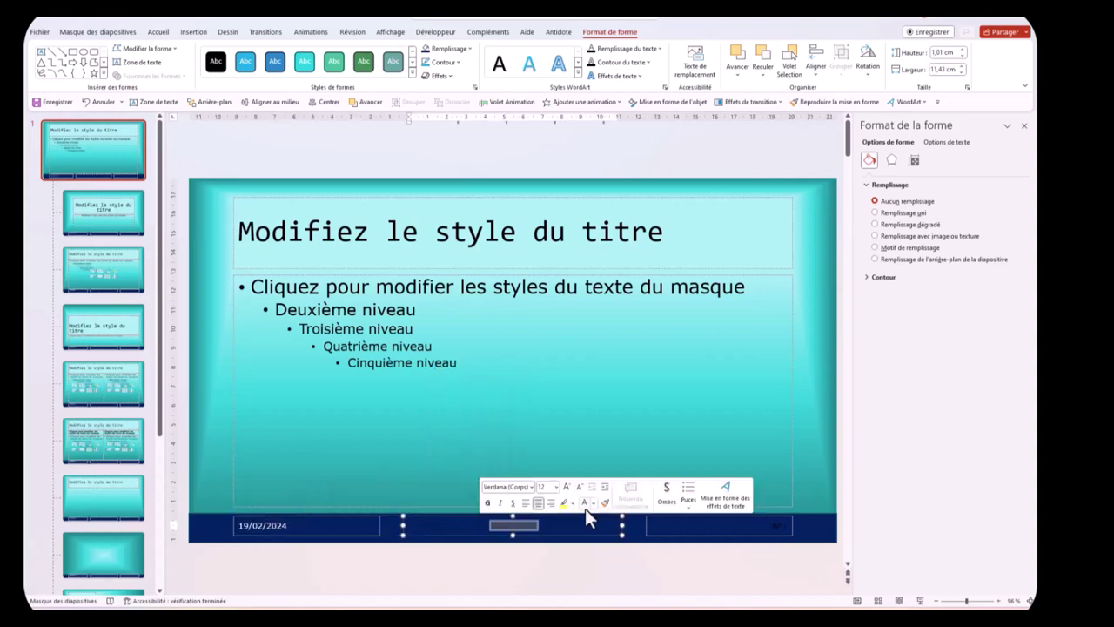
{"action": "type", "text": "Lady Vidéo"}
{"action": "triple_click", "coordinate": [778, 527]}
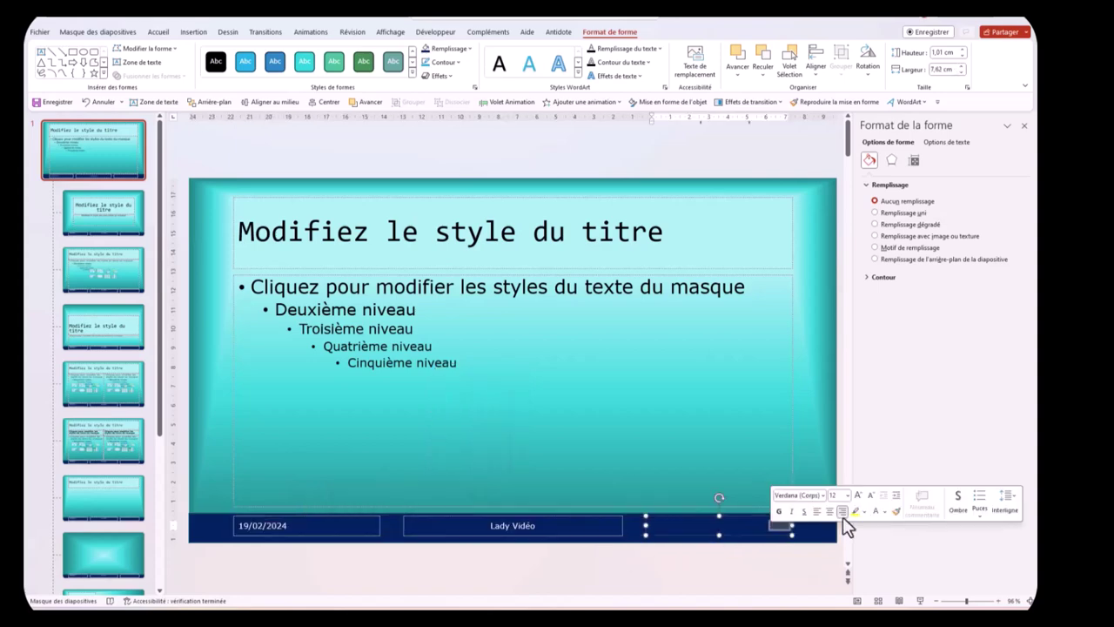
{"action": "left_click", "coordinate": [679, 557]}
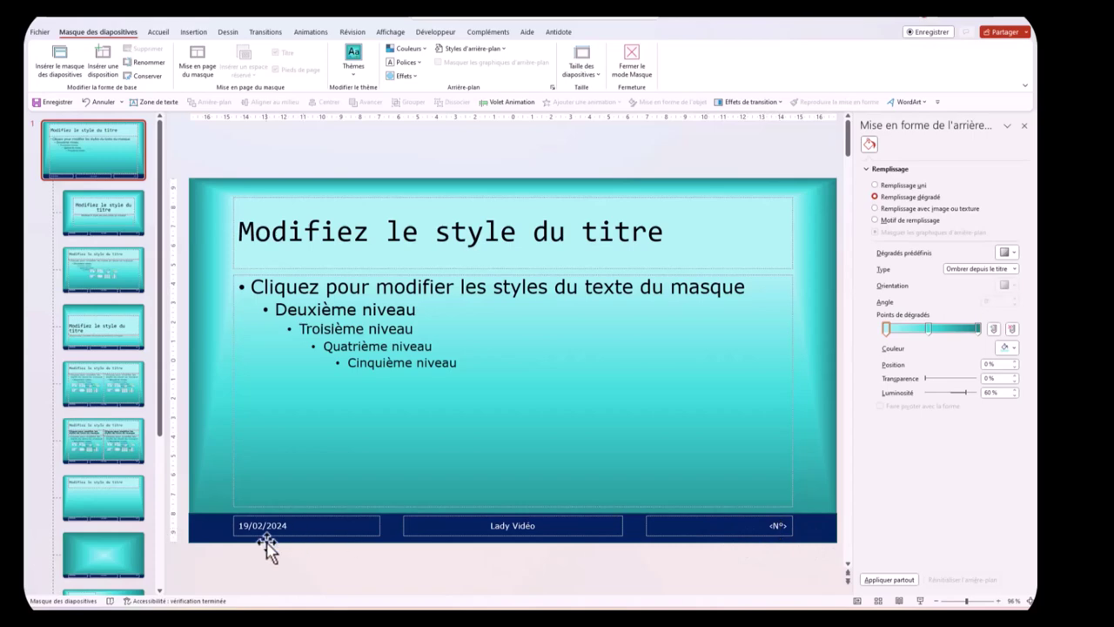
{"action": "left_click", "coordinate": [91, 214]}
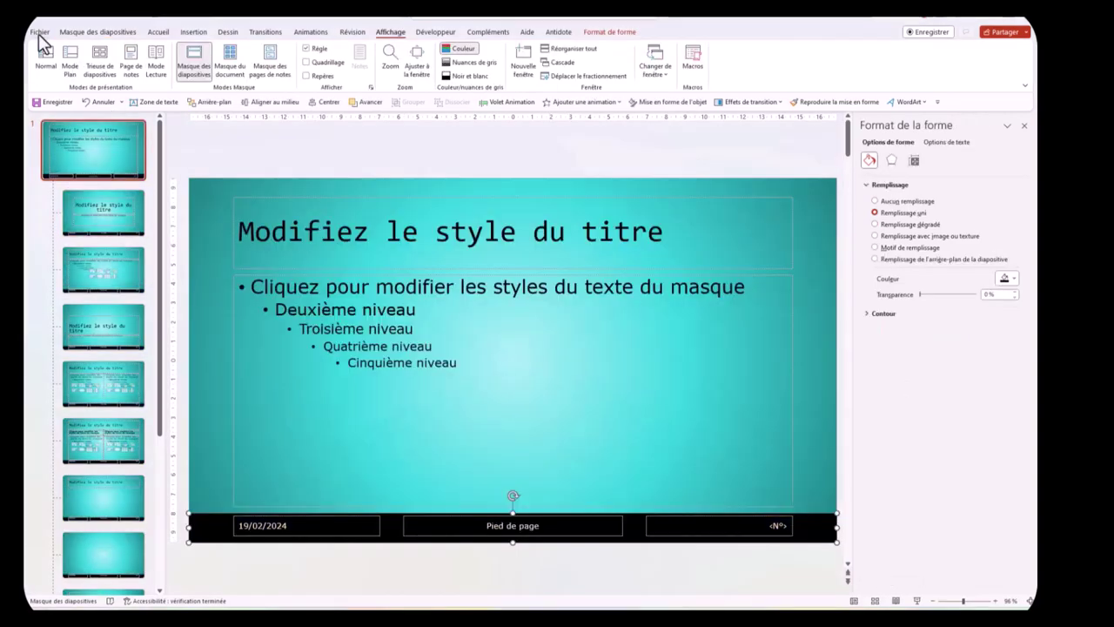
Step: Save the master as 'Modèle 1 entreprise x' in PowerPoint template (*.potx) format
{"action": "left_click", "coordinate": [39, 33]}
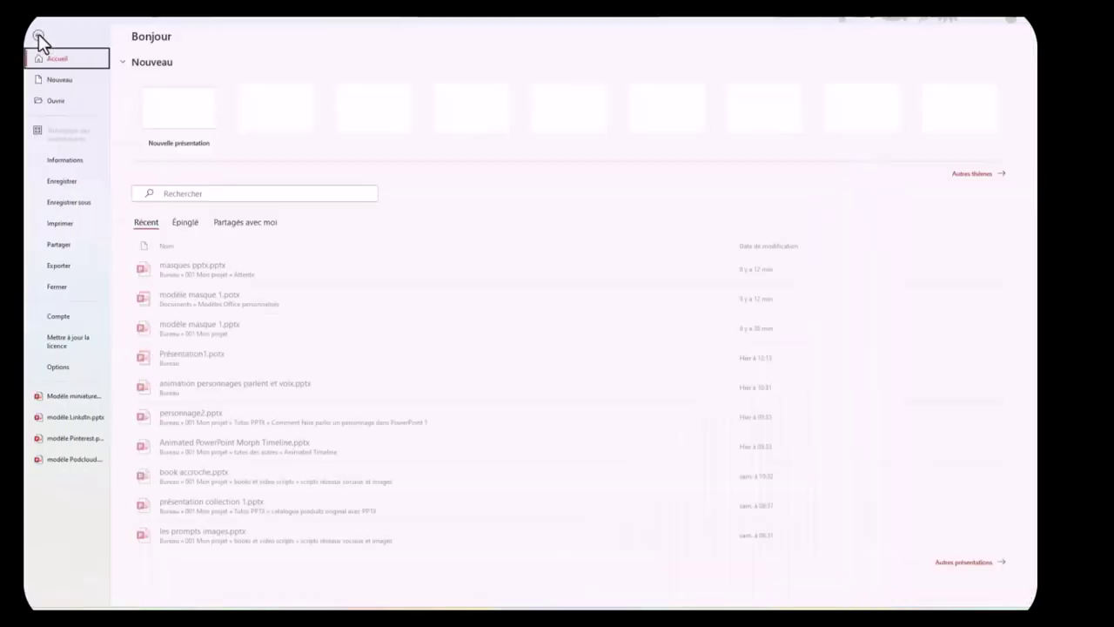
{"action": "left_click", "coordinate": [80, 207]}
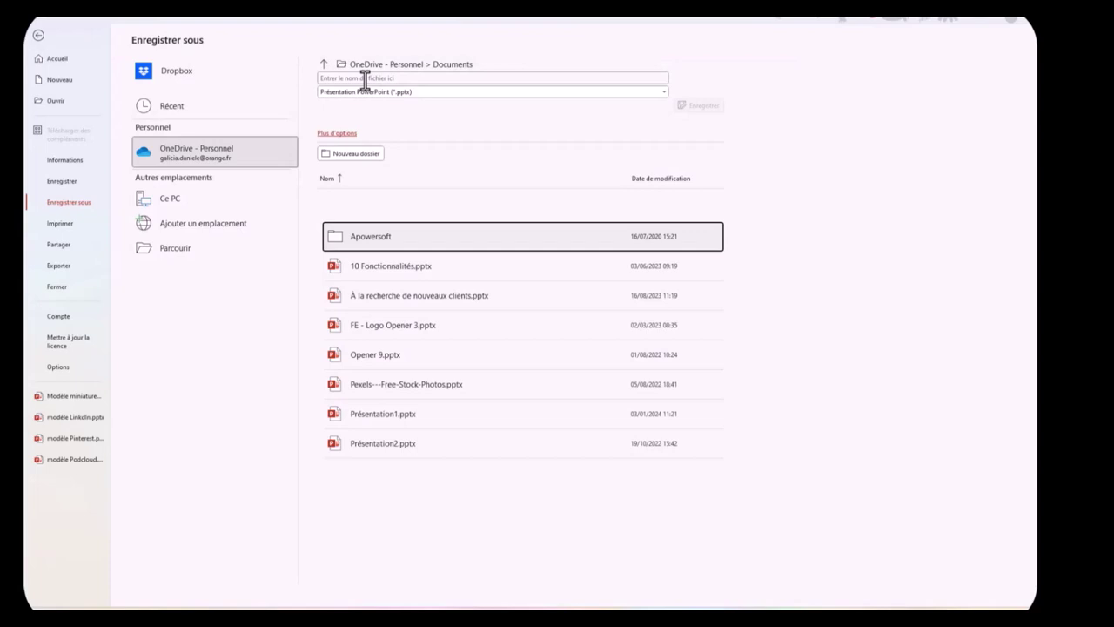
{"action": "left_click", "coordinate": [364, 80]}
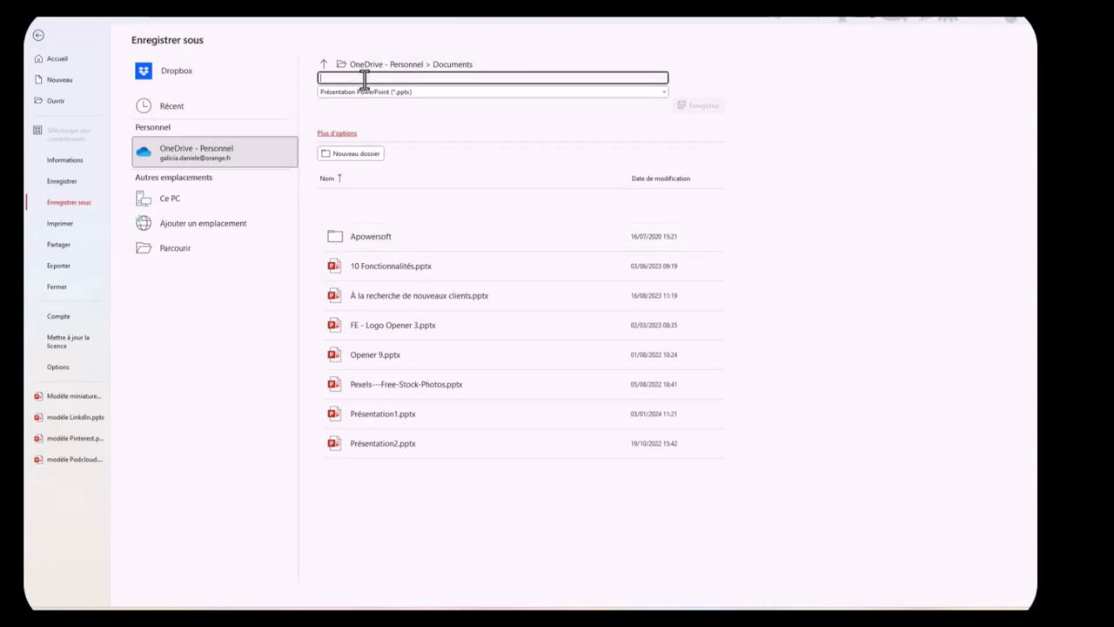
{"action": "type", "text": "Mode"}
{"action": "type", "text": "èle"}
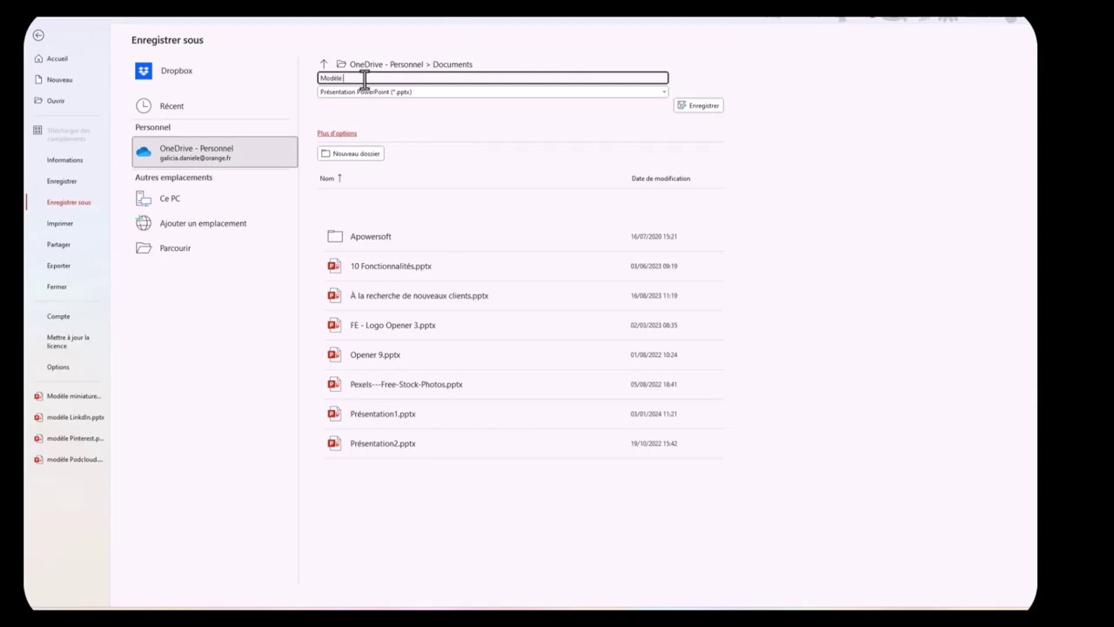
{"action": "type", "text": "ente"}
{"action": "type", "text": "prise x"}
{"action": "left_click", "coordinate": [411, 92]}
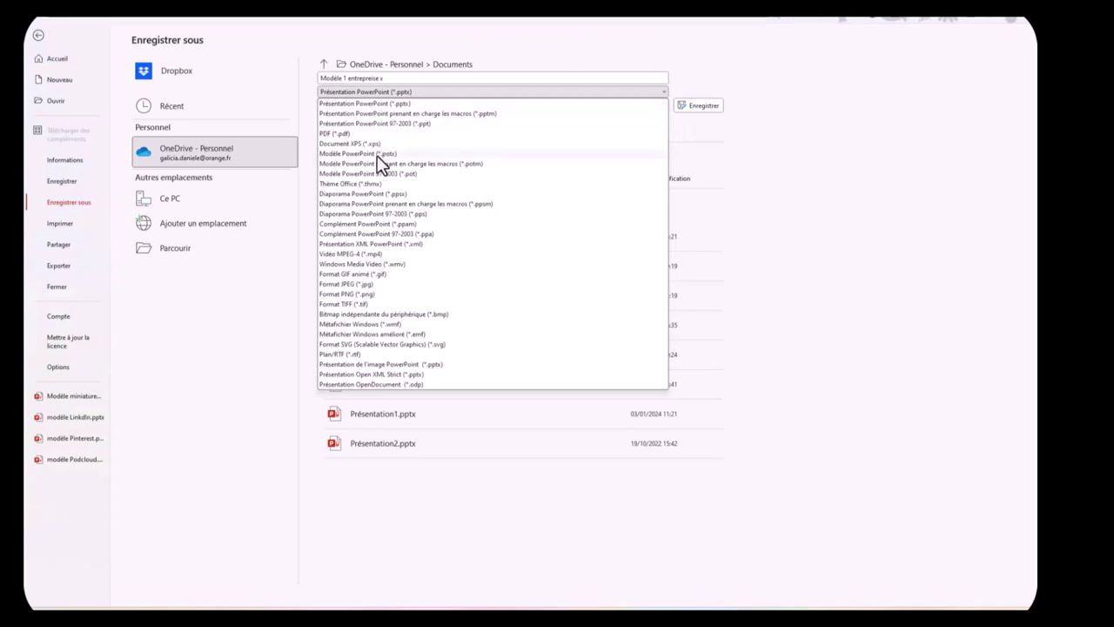
{"action": "left_click", "coordinate": [377, 154]}
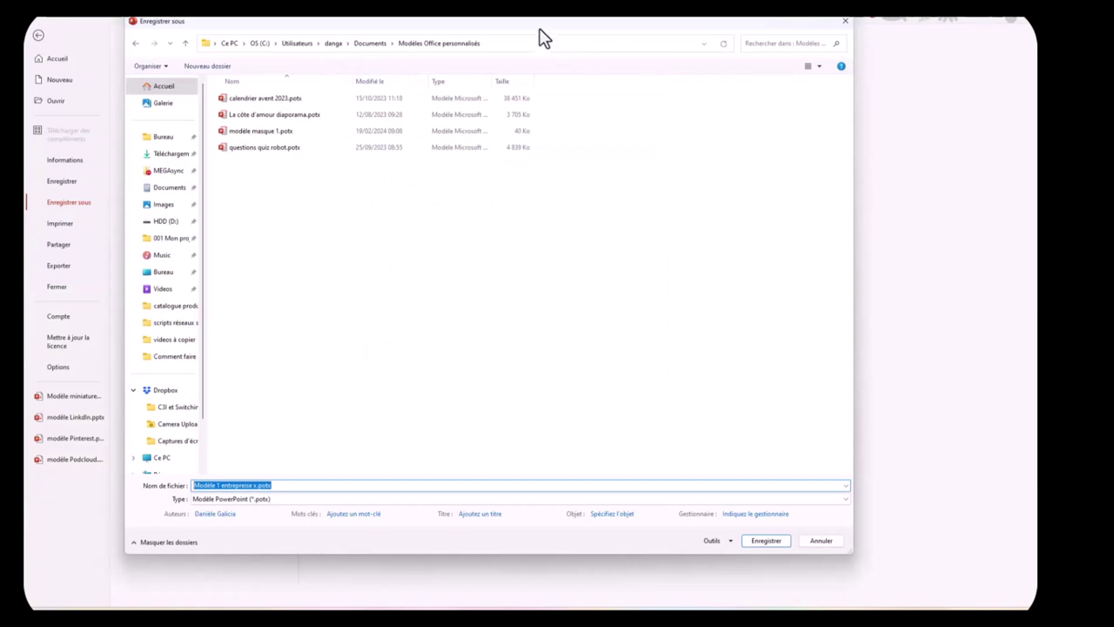
{"action": "left_click_drag", "start_coordinate": [540, 28], "coordinate": [541, 301]}
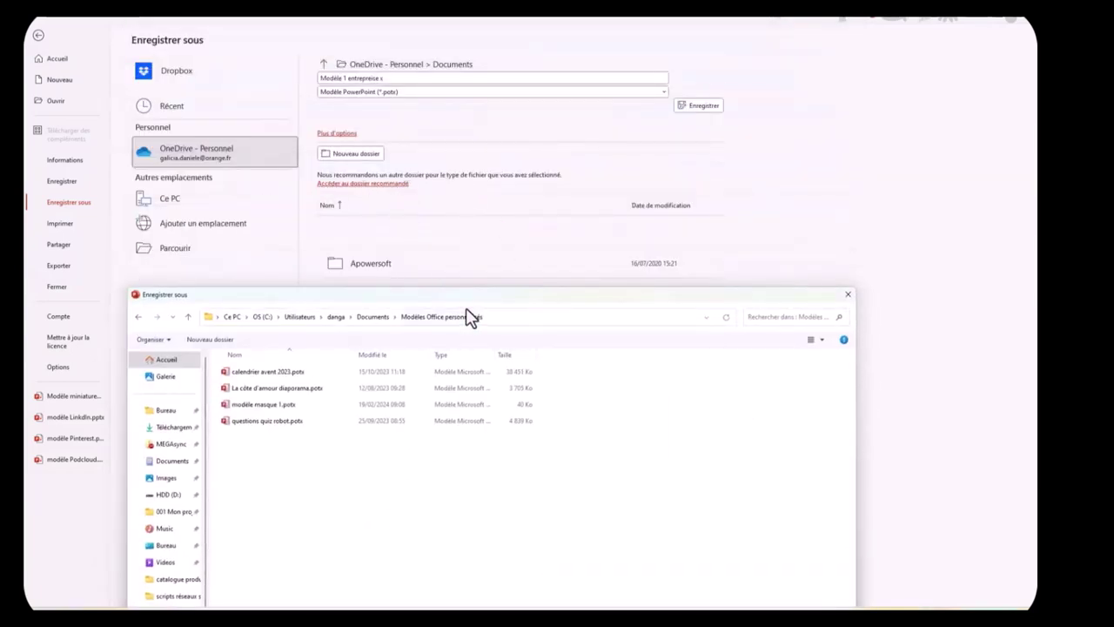
{"action": "left_click_drag", "start_coordinate": [479, 294], "coordinate": [485, 61]}
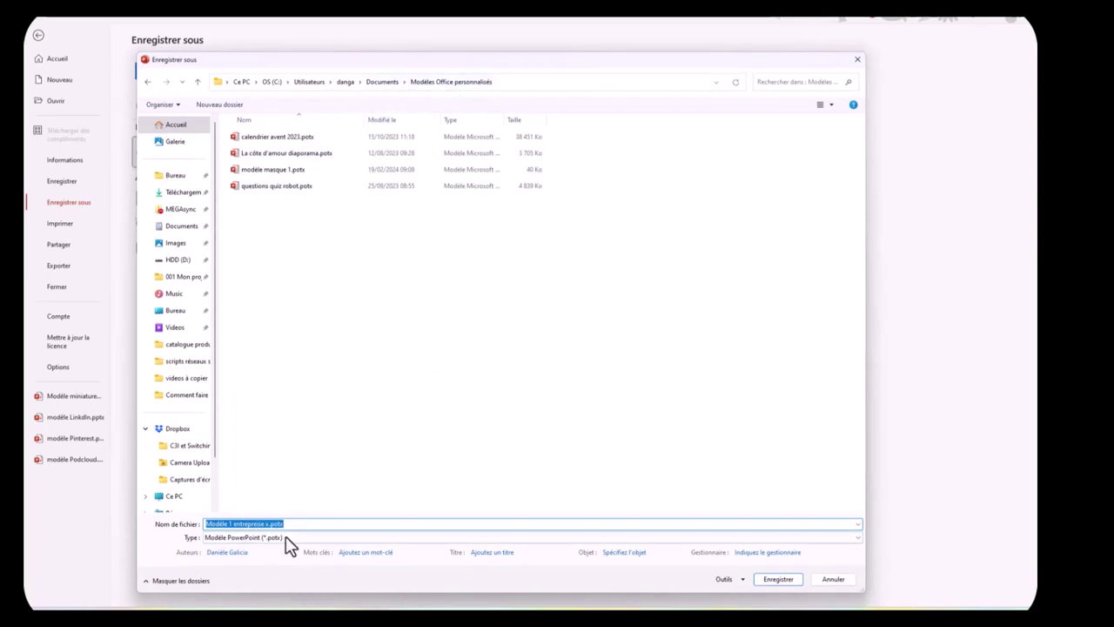
{"action": "left_click", "coordinate": [778, 579]}
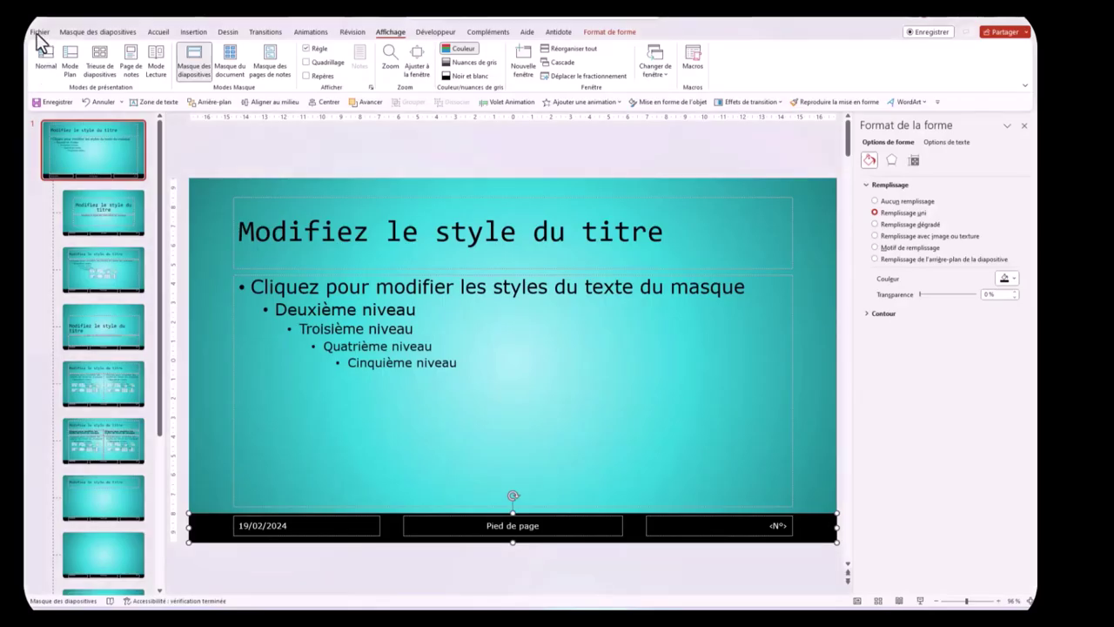
Step: Reopen 'Modèle 1 entreprise x.potx' from the Recent files list in the File menu
{"action": "left_click", "coordinate": [39, 35]}
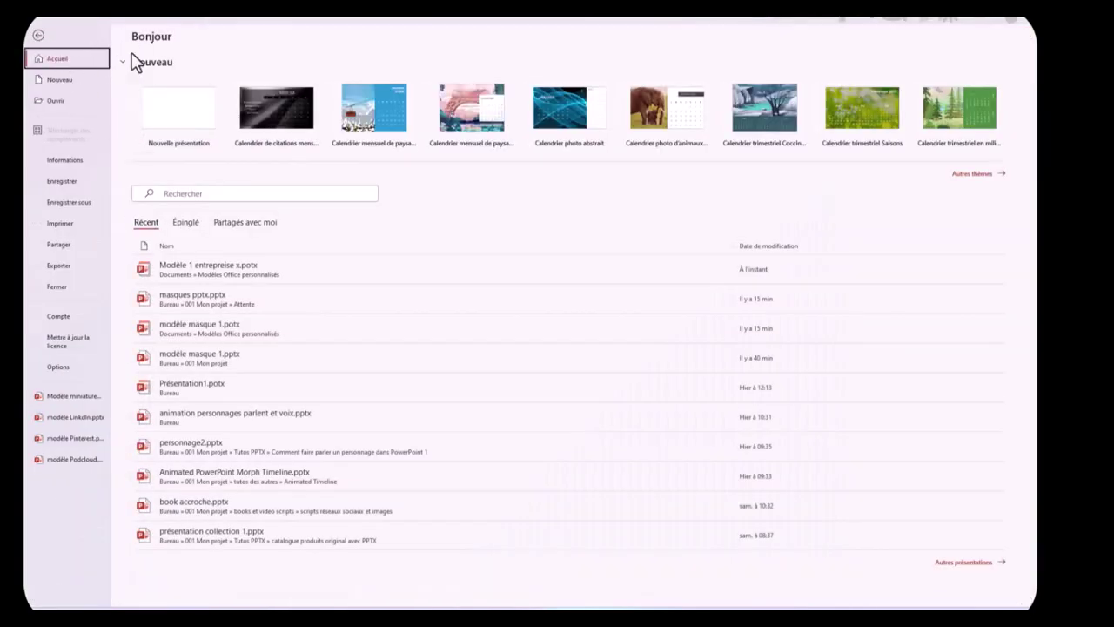
{"action": "key", "text": "Tab"}
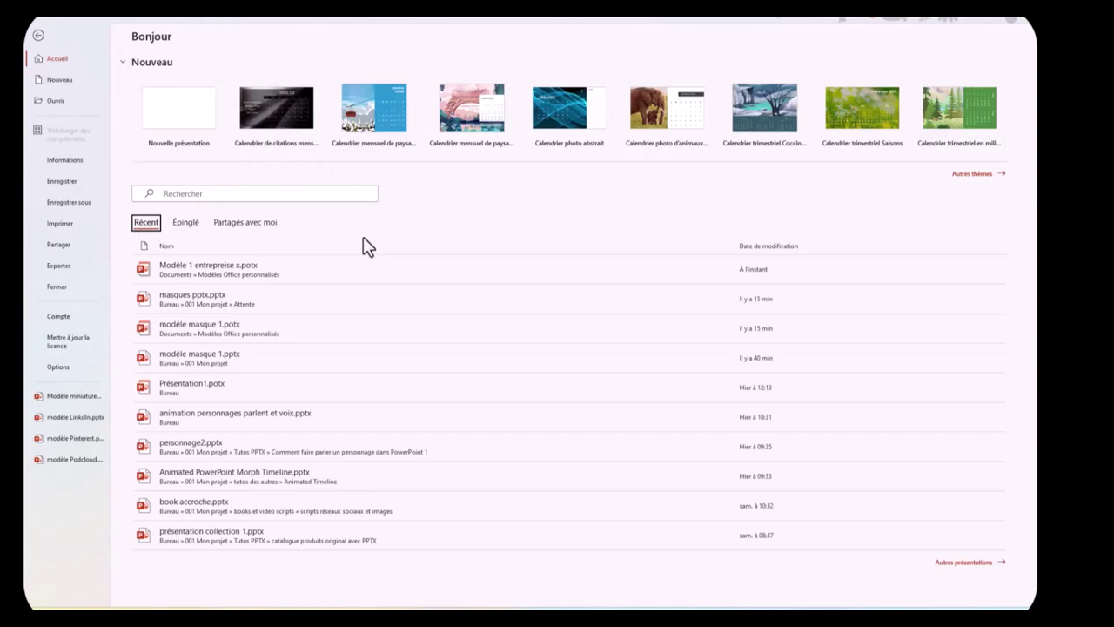
{"action": "left_click", "coordinate": [216, 263]}
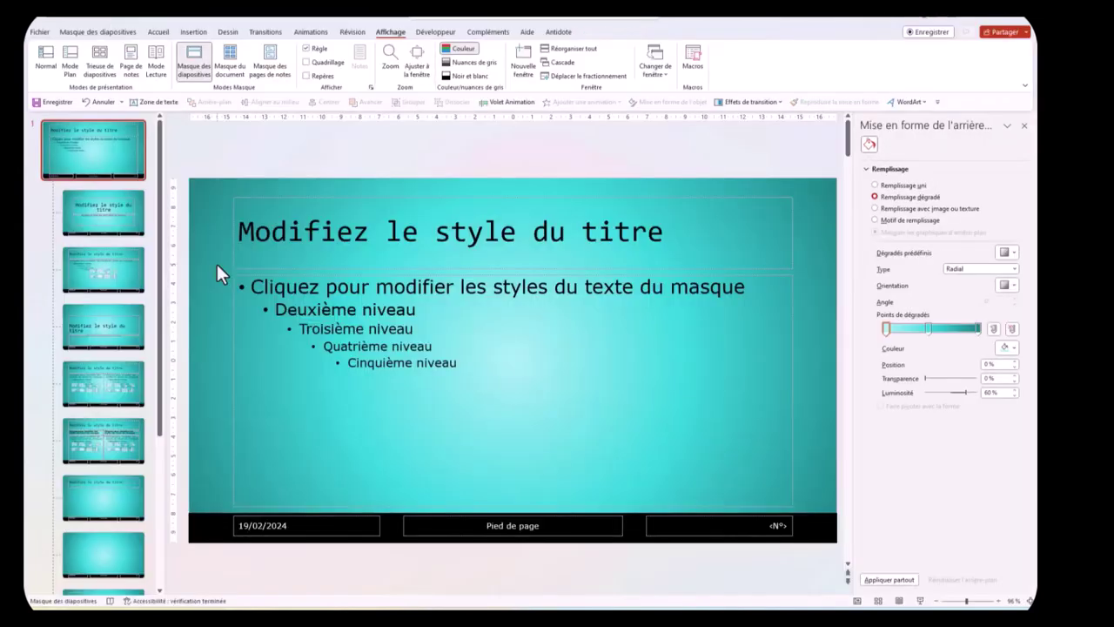